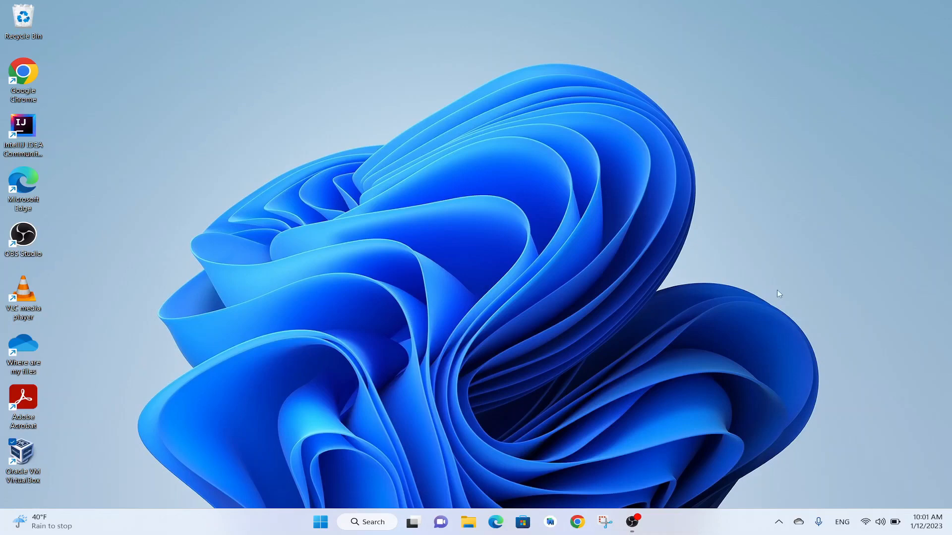
Open Oracle VM VirtualBox from the desktop and bring its manager window into view
double_click(27, 448)
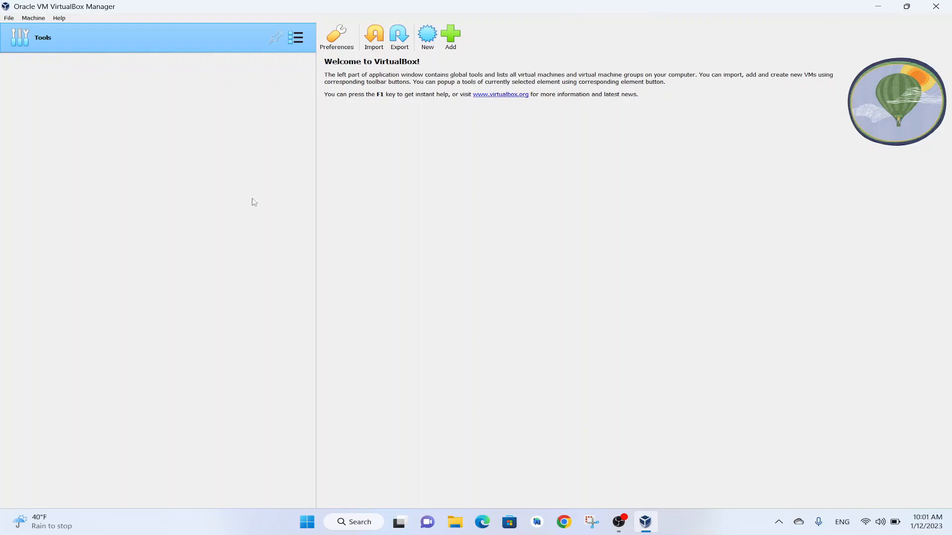
left_click(644, 521)
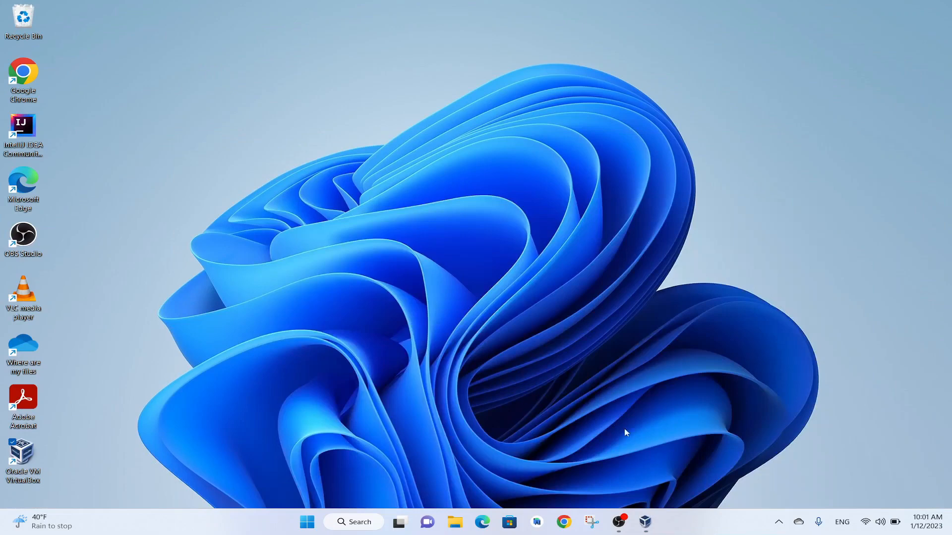
left_click(645, 521)
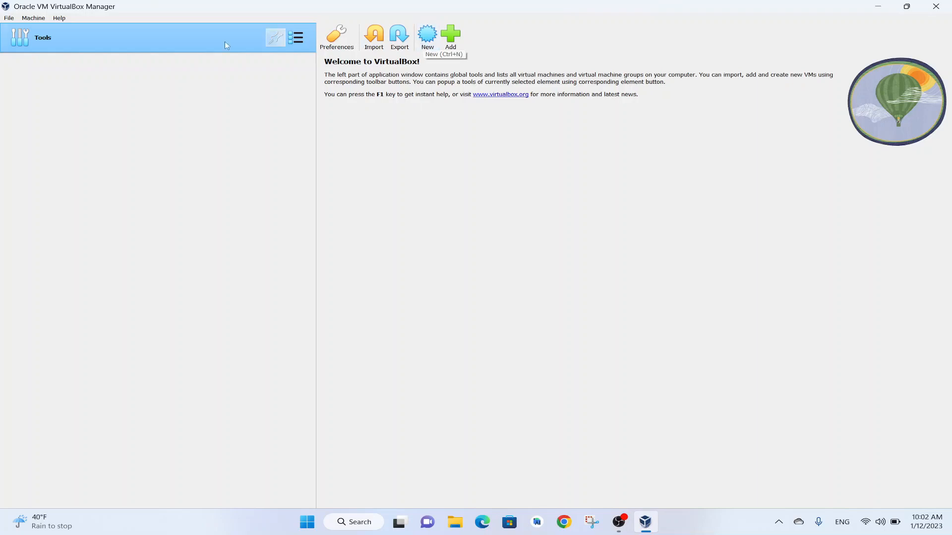
Start creating a new virtual machine and name it Ubuntu
right_click(20, 24)
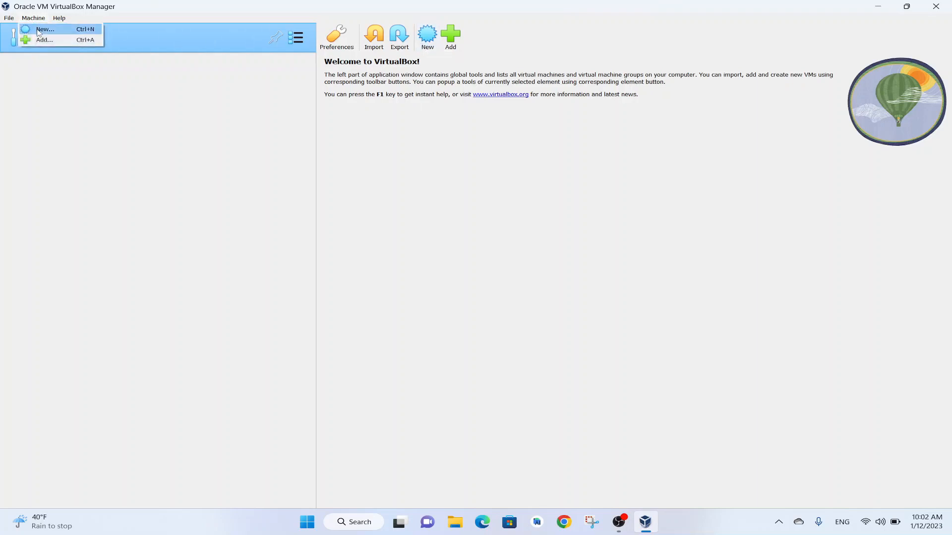
left_click(39, 30)
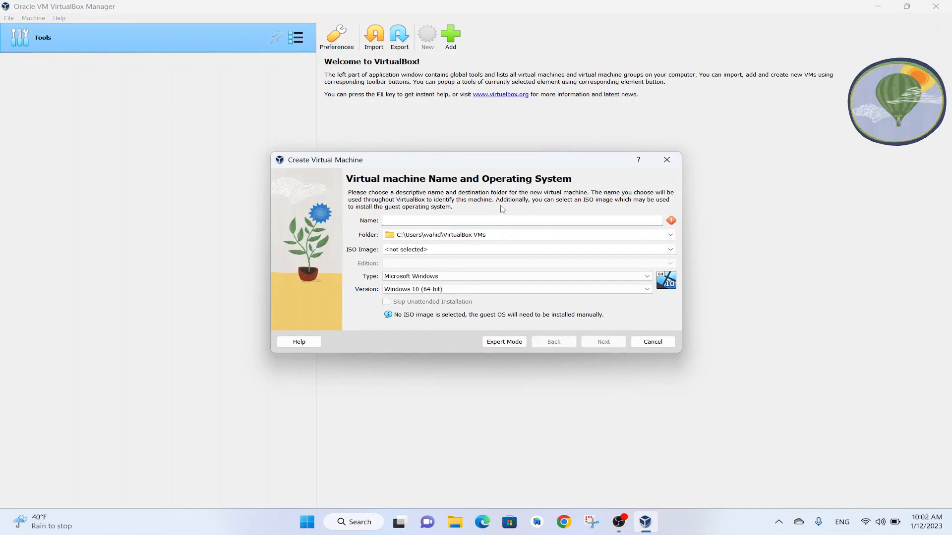
type("U")
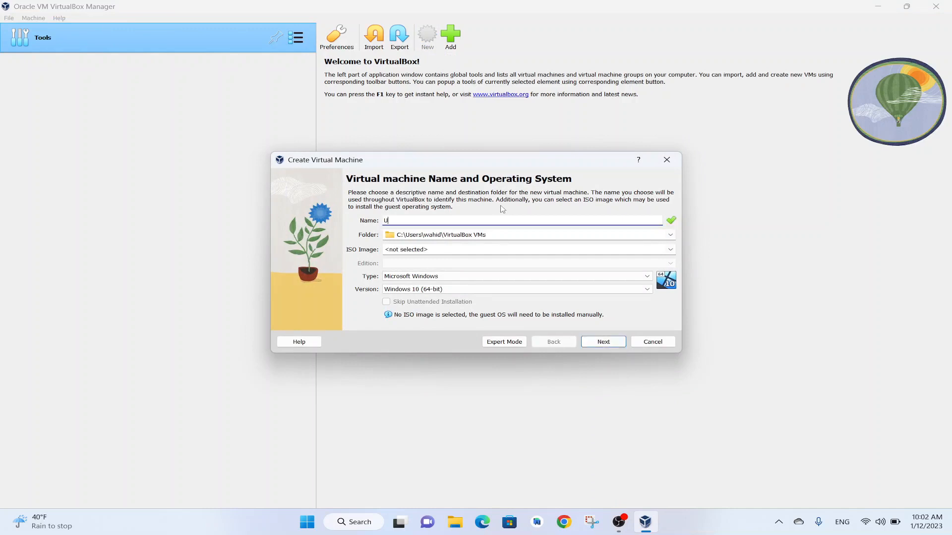
type("bu")
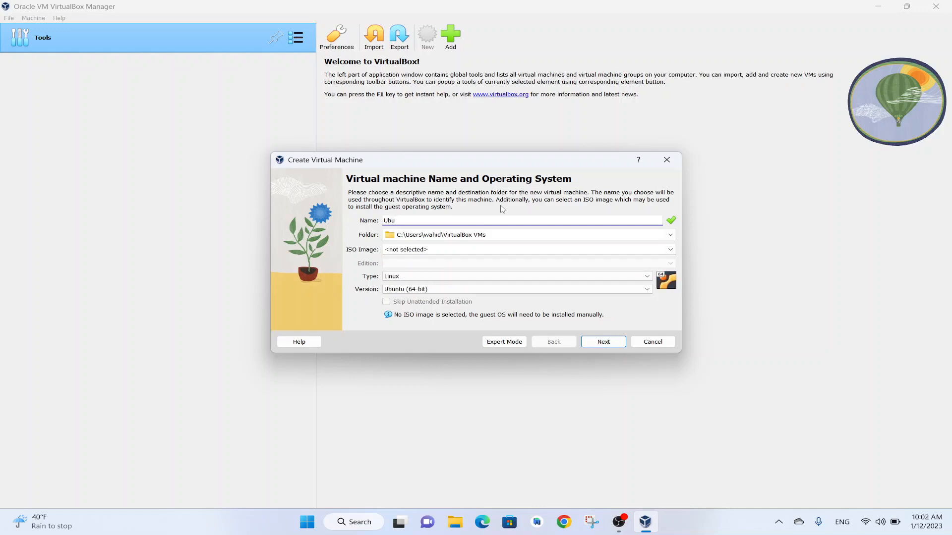
type("ntu")
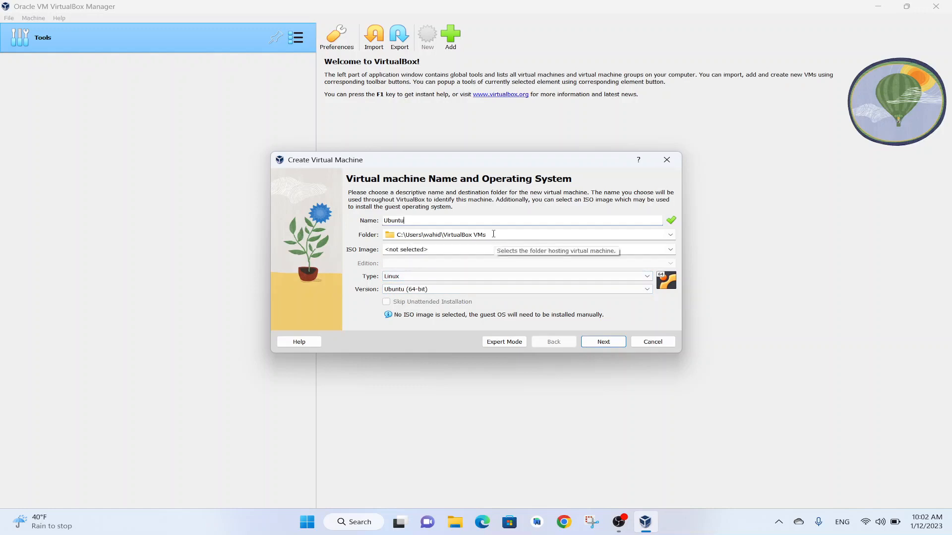
left_click(670, 239)
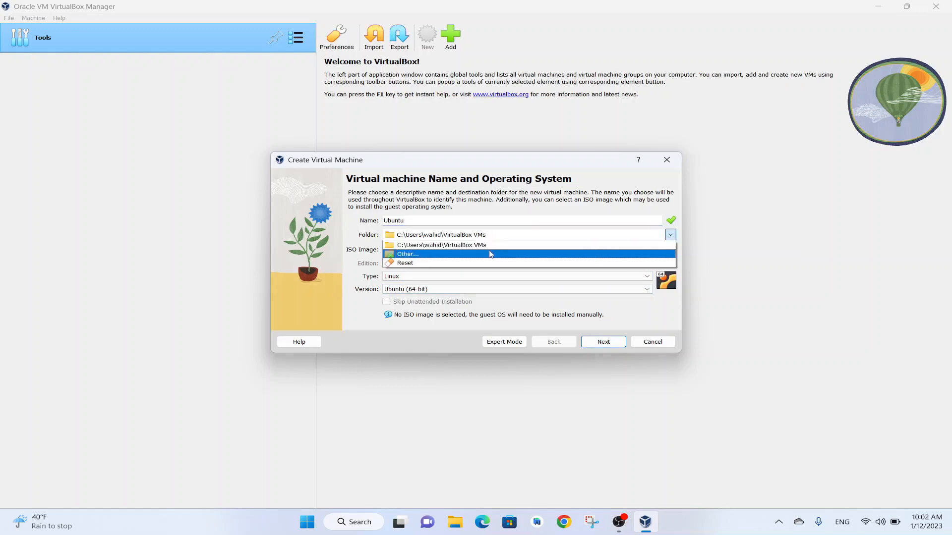
left_click(412, 257)
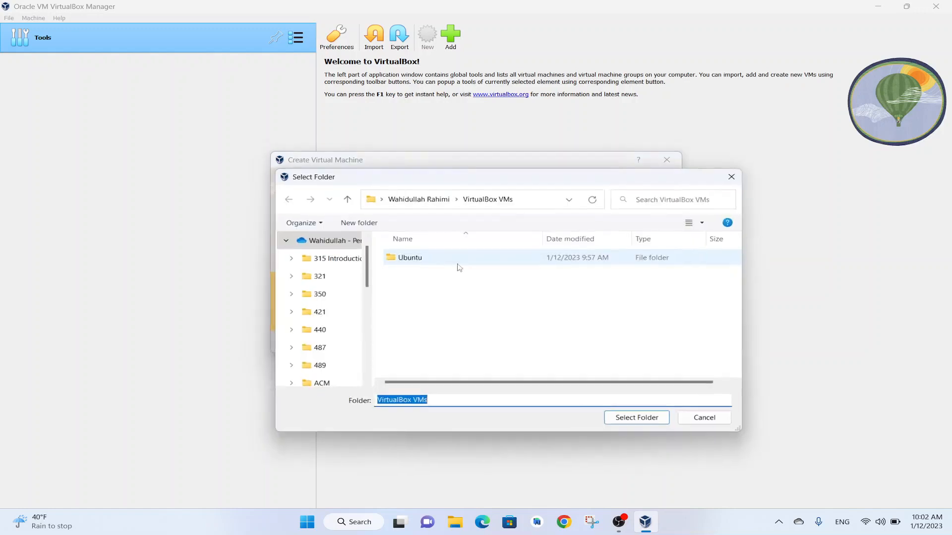
left_click(699, 416)
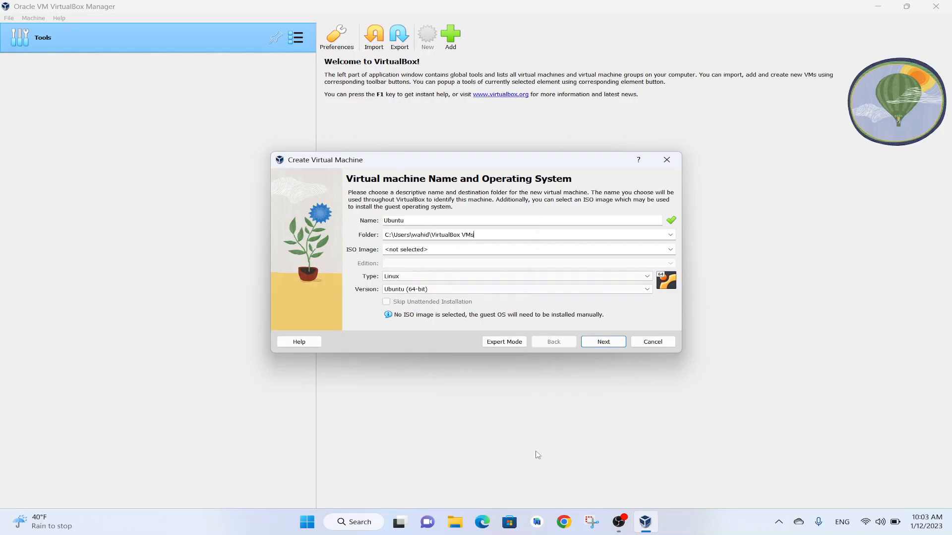
Switch to Google Chrome, search Google for ubuntu, and start the Ubuntu Desktop 22.04 LTS download from ubuntu.com
left_click(569, 522)
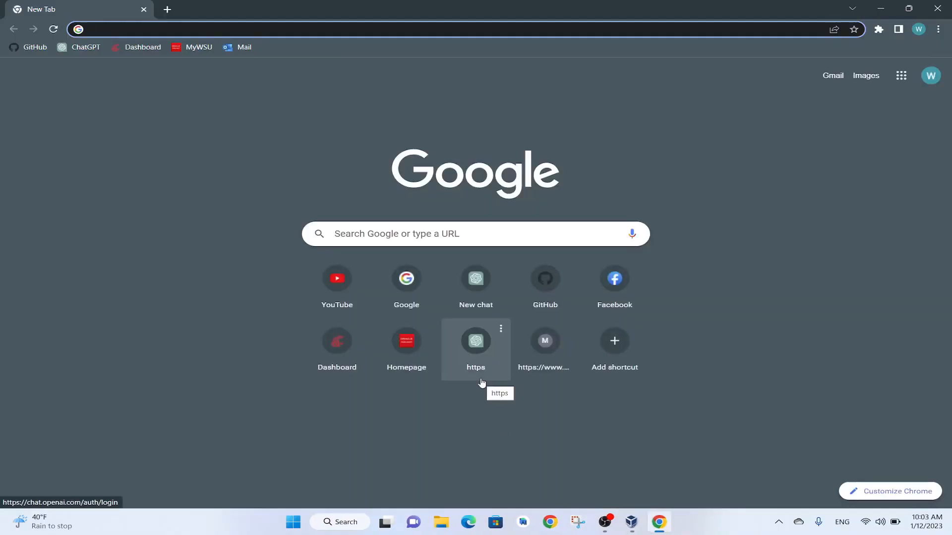
left_click(404, 307)
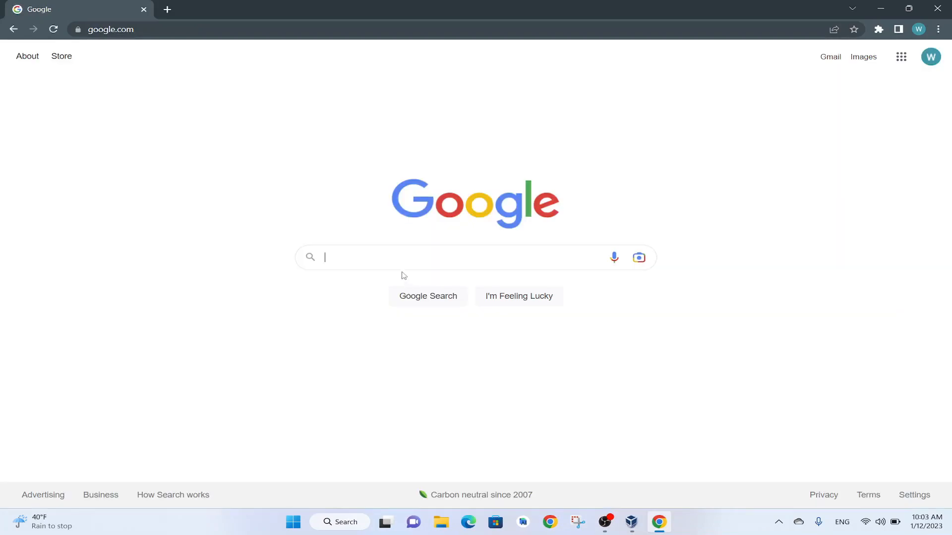
type("u")
left_click(336, 283)
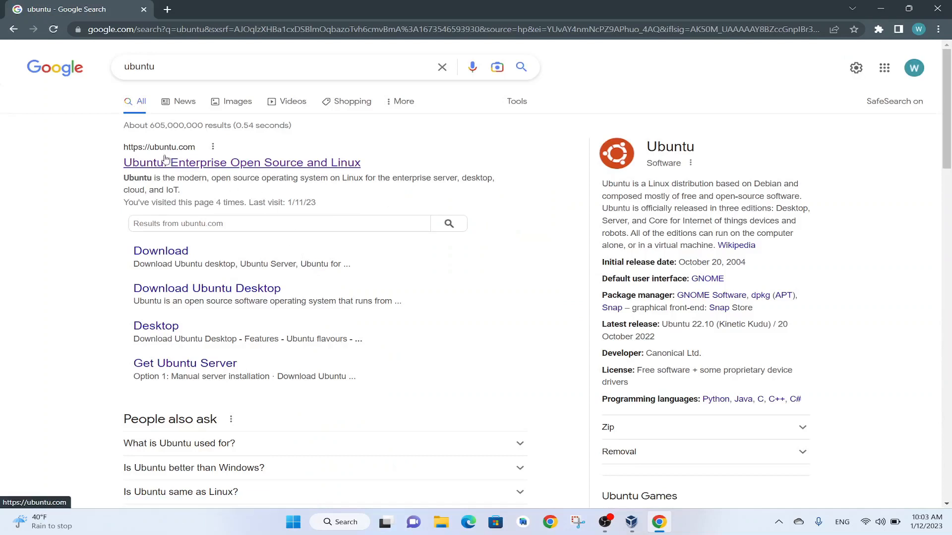
left_click(199, 167)
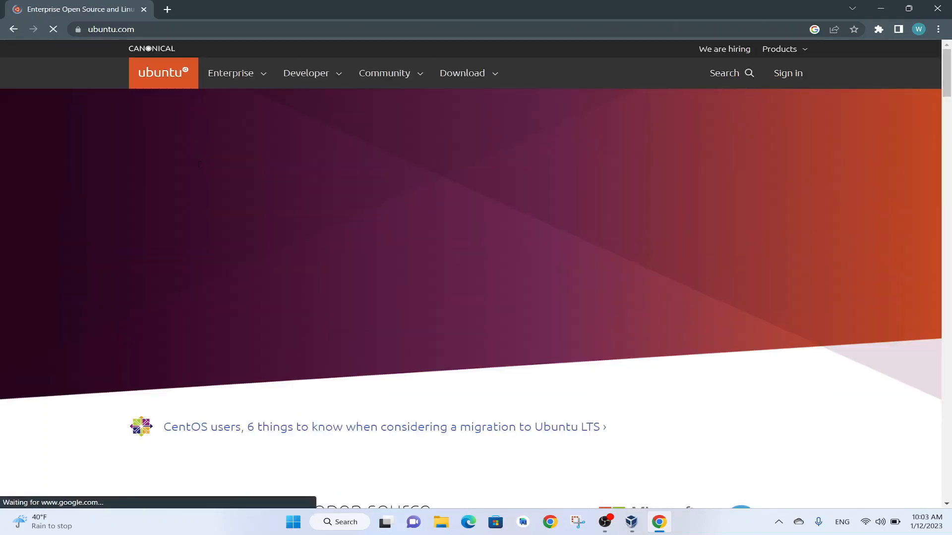
left_click(494, 77)
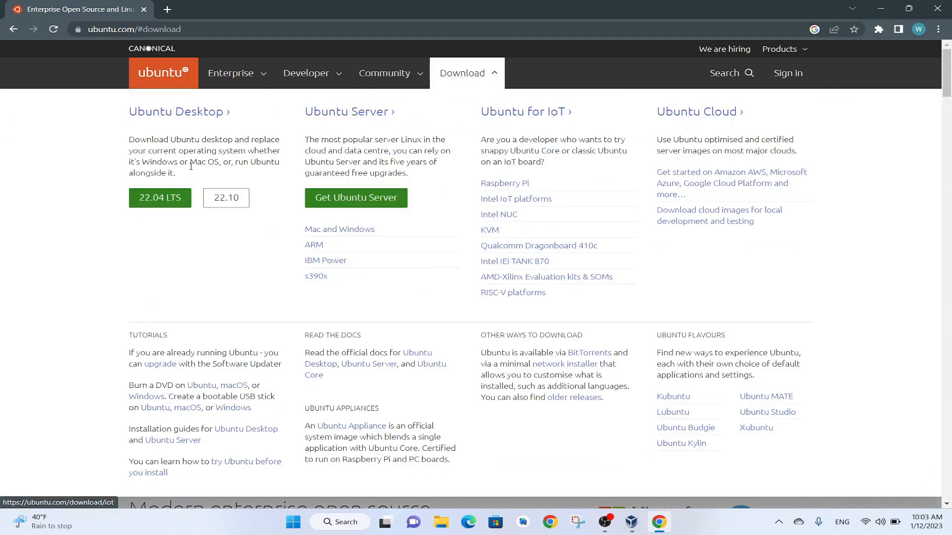
left_click(161, 201)
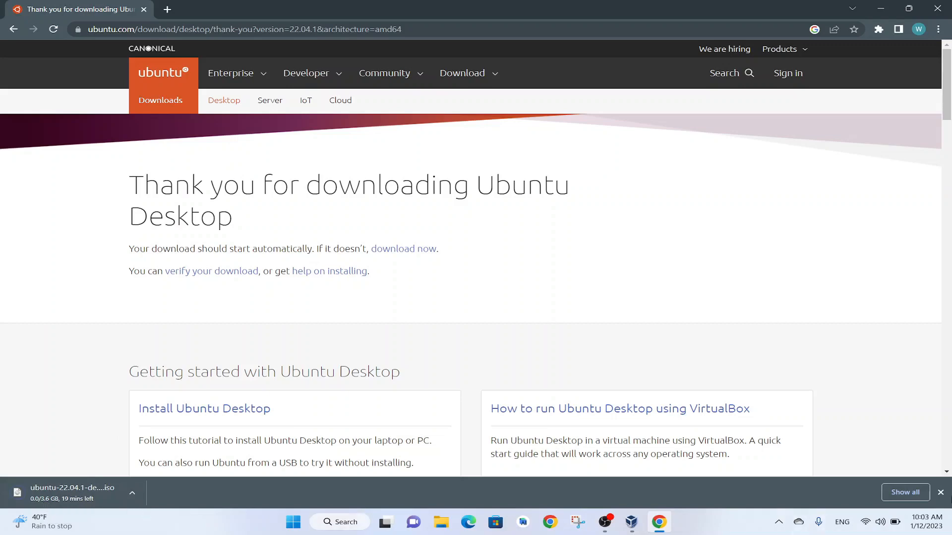
Cancel the running Ubuntu ISO download and close the browser's downloads page
left_click(887, 492)
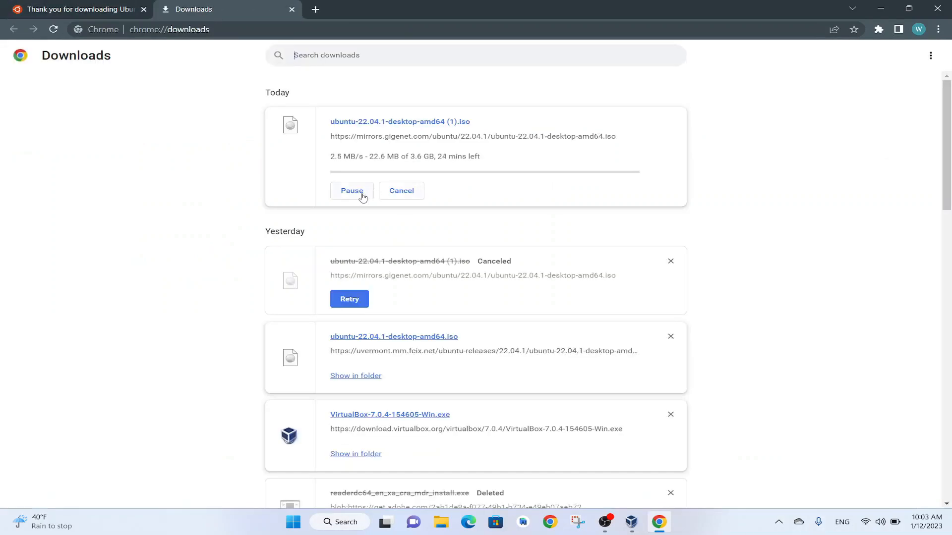
left_click(385, 195)
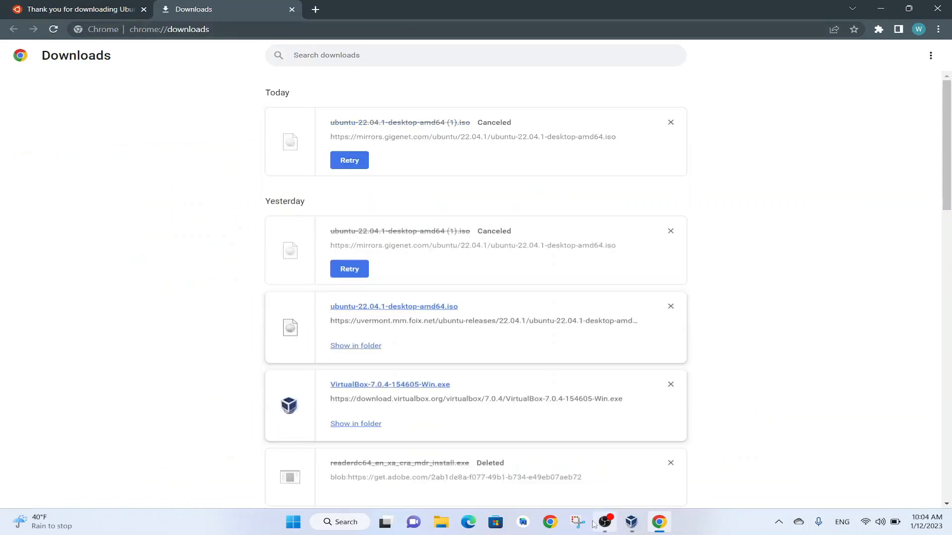
left_click(291, 10)
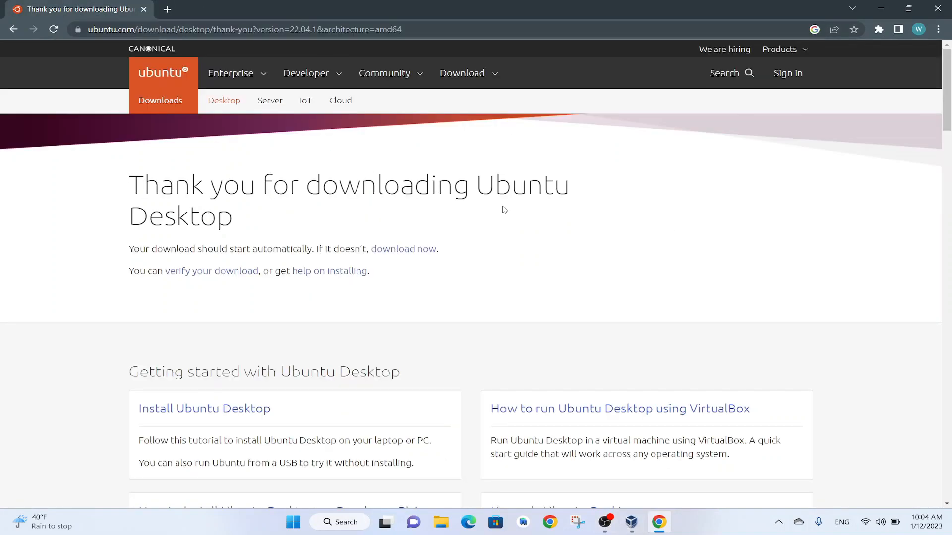
Switch back to VirtualBox and choose ubuntu-22.04.1-desktop-amd64 from the Downloads folder as the virtual machine's ISO image
left_click(631, 522)
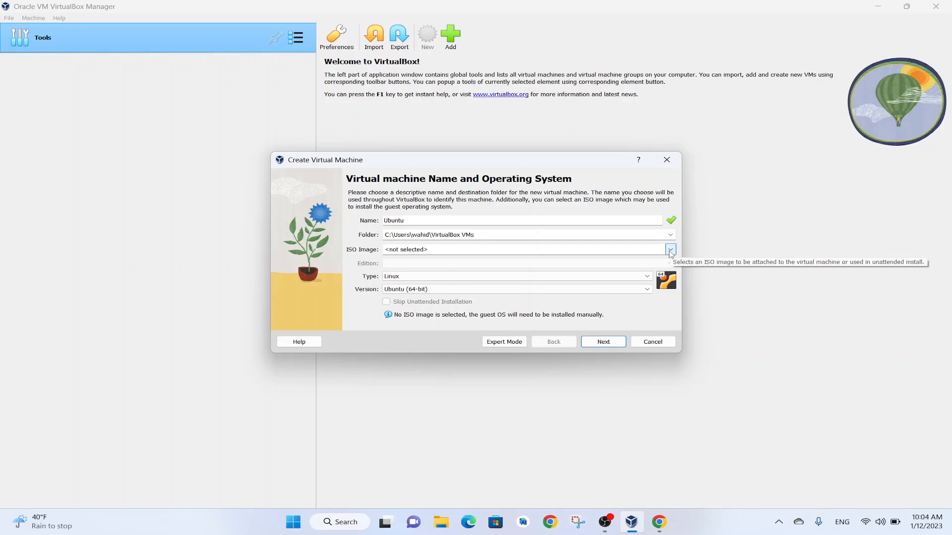
left_click(670, 250)
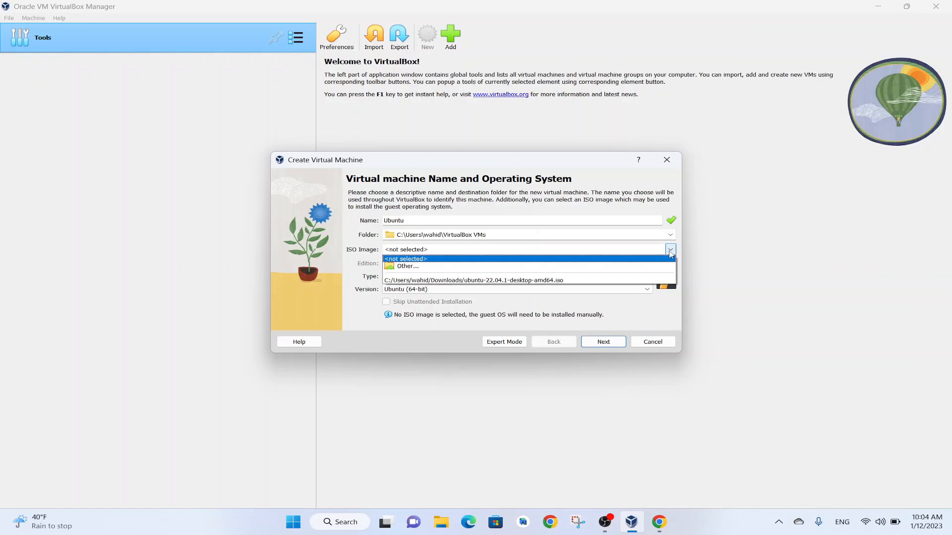
left_click(403, 266)
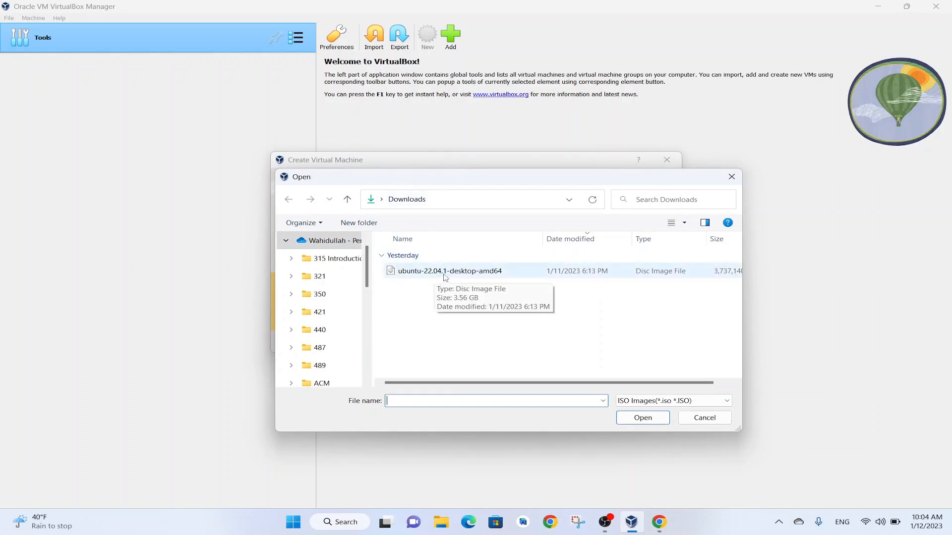
left_click(486, 273)
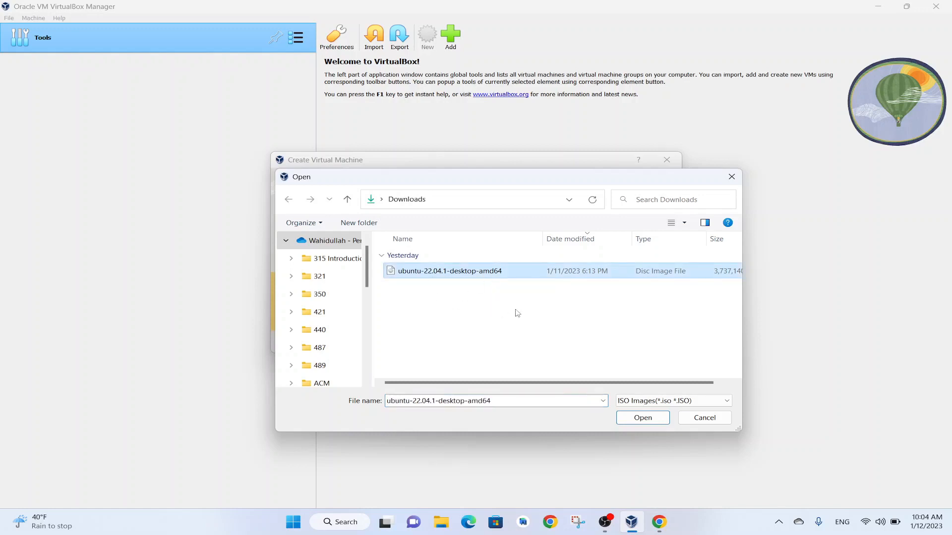
left_click(632, 419)
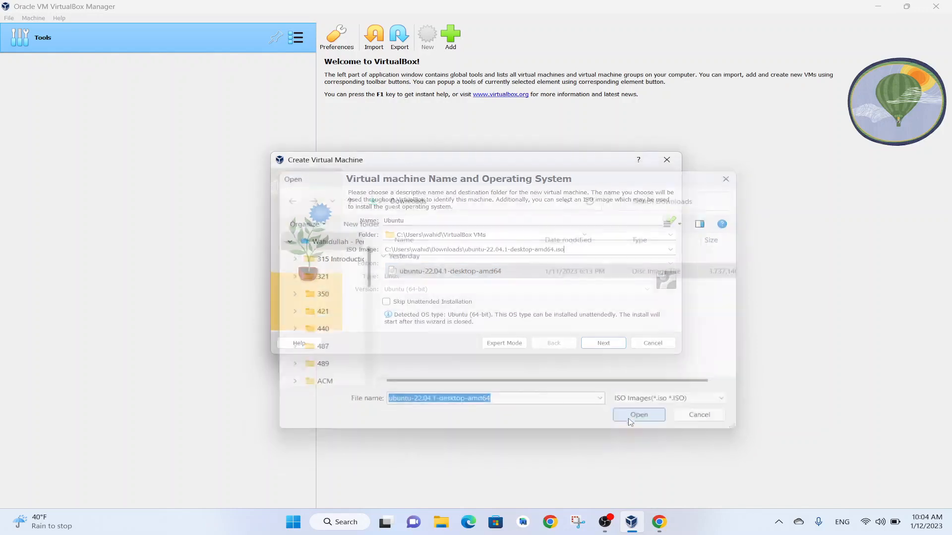
Rename the virtual machine Ubuntu2, dismiss the folder notification, and continue to the unattended guest OS install setup
left_click(604, 345)
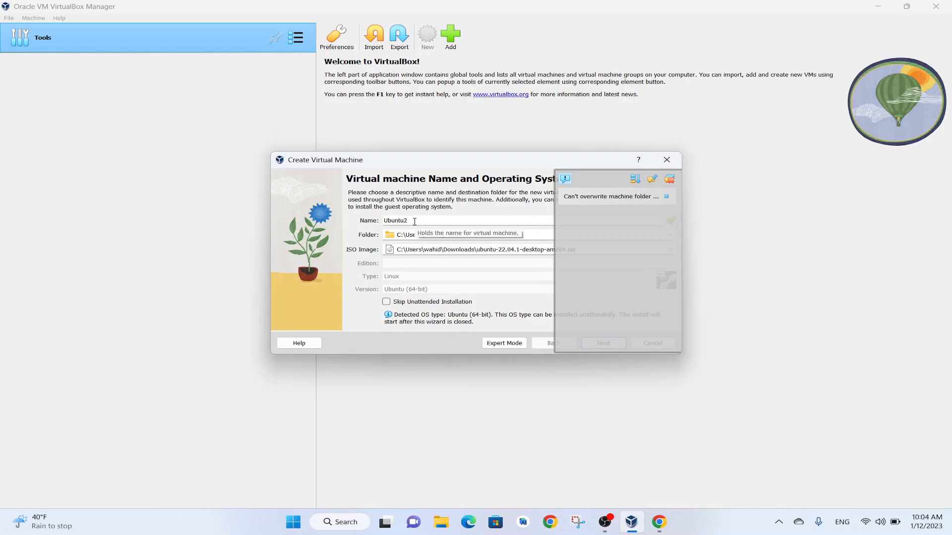
left_click(670, 179)
left_click(613, 343)
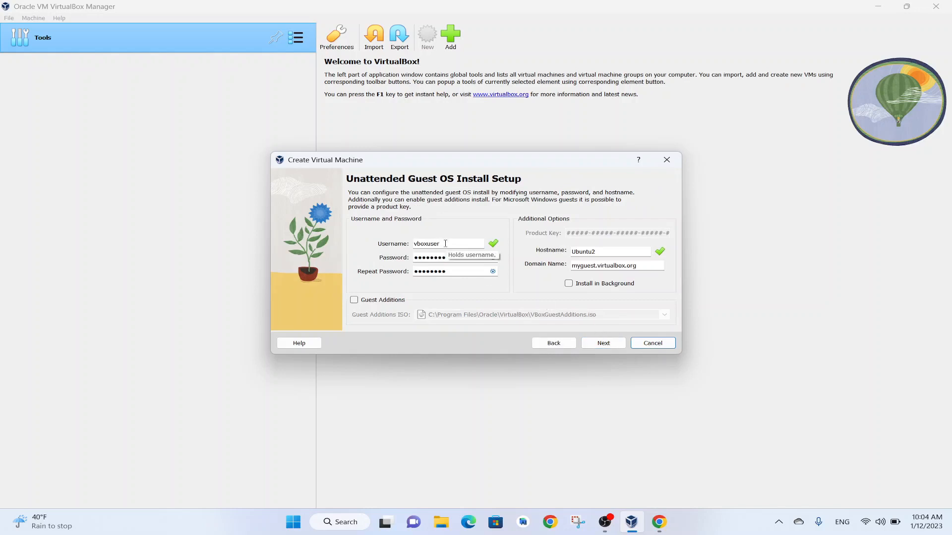
Set the username for the unattended guest OS install to cougar
left_click_drag(447, 243, 376, 237)
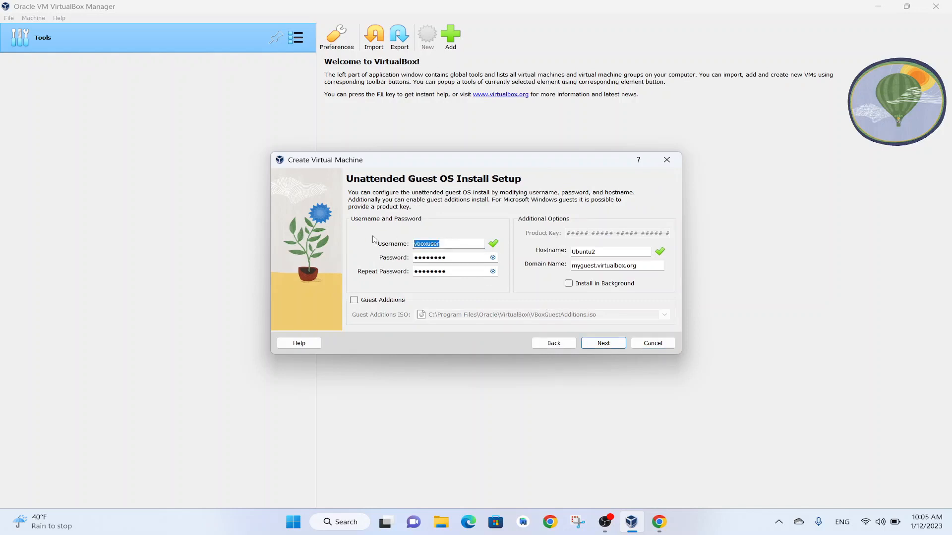
type("Co")
key("BackSpace")
key("BackSpace")
type("c")
key("Tab")
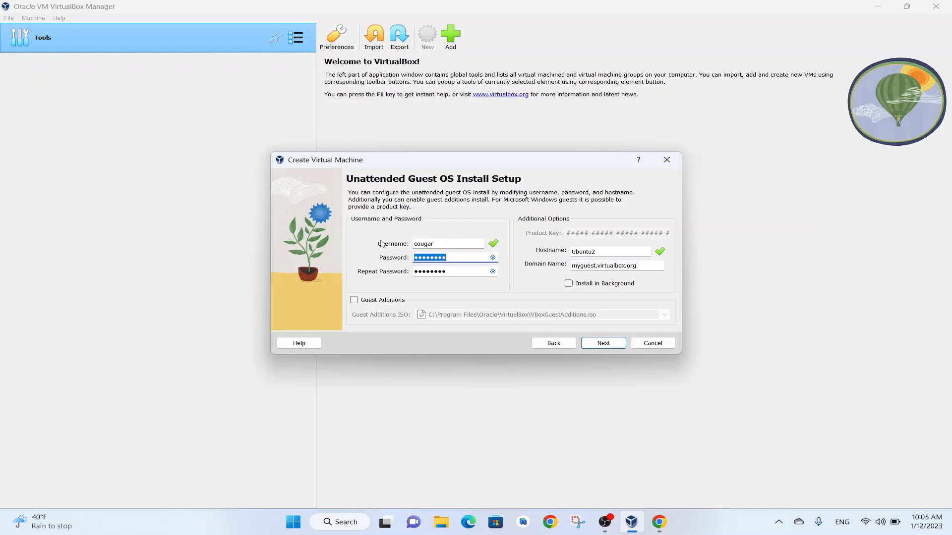
Enter the guest account password, repeat it in the confirmation field, and continue to the hardware settings
type("c•••")
left_click_drag(449, 271, 361, 267)
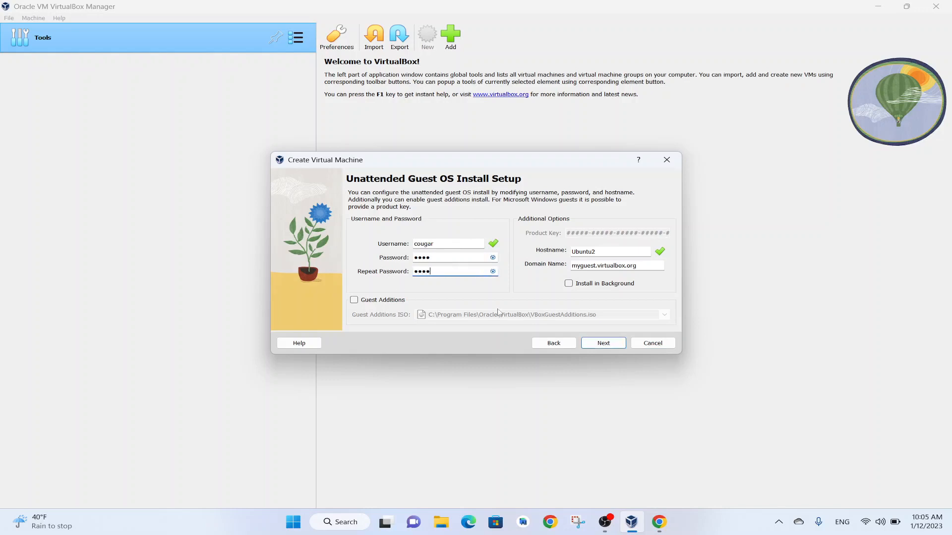
left_click(608, 344)
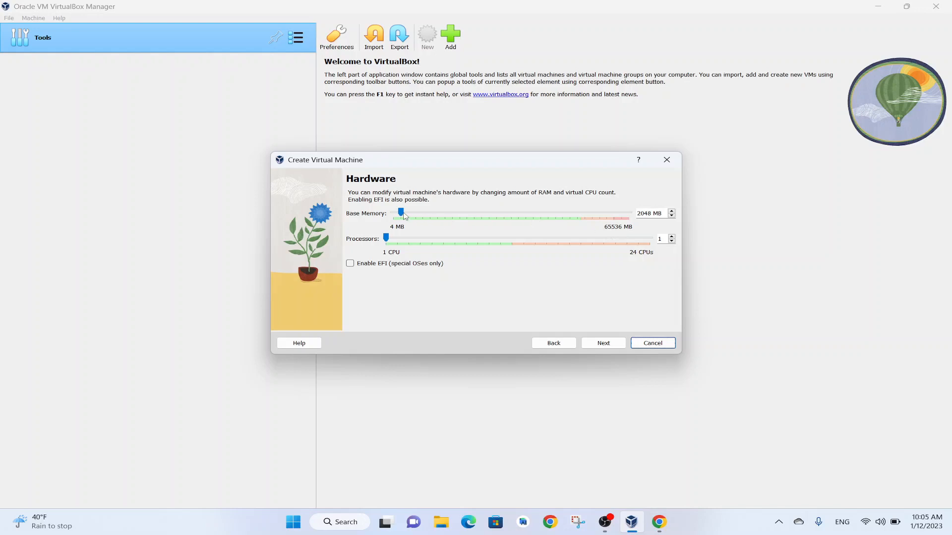
Set the virtual machine's base memory to 8192 MB and its processors to 4, and continue to the hard disk settings
left_click_drag(401, 213, 425, 220)
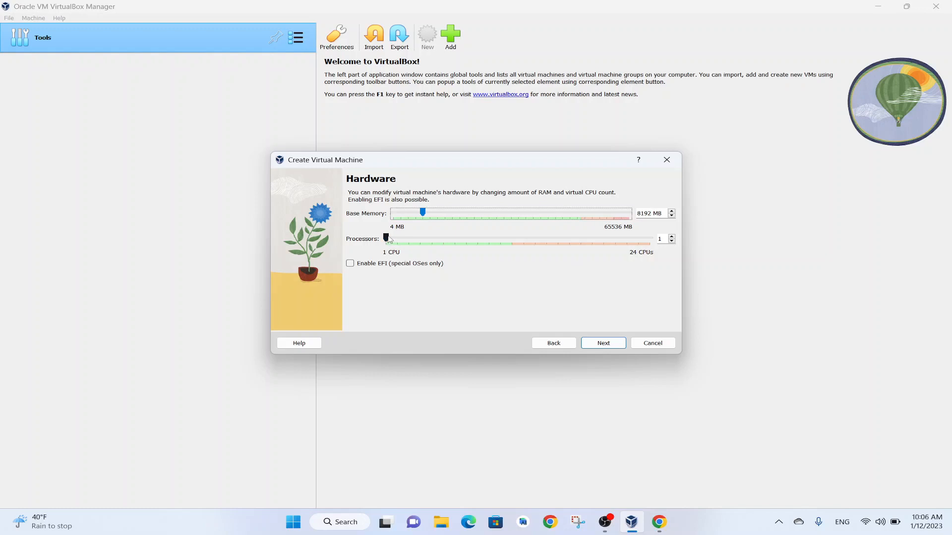
left_click_drag(388, 239, 416, 253)
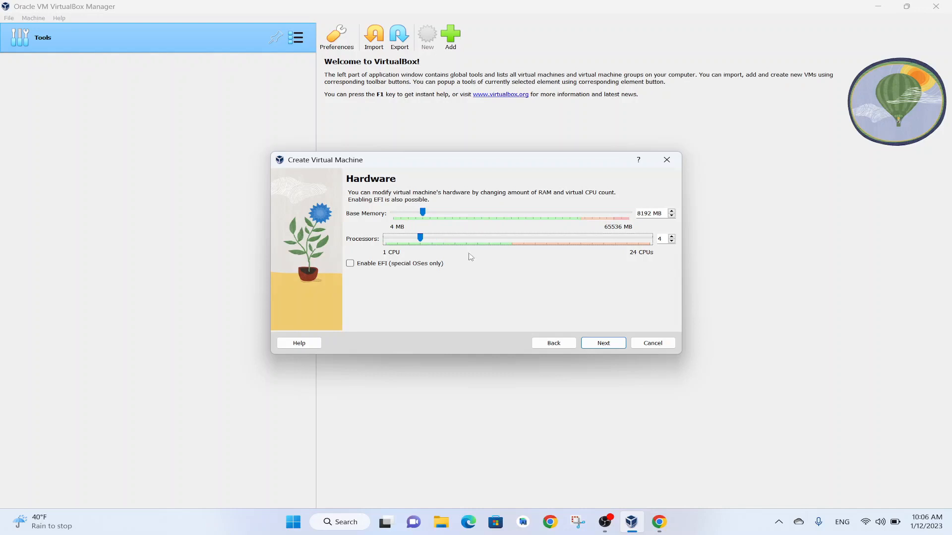
left_click(604, 346)
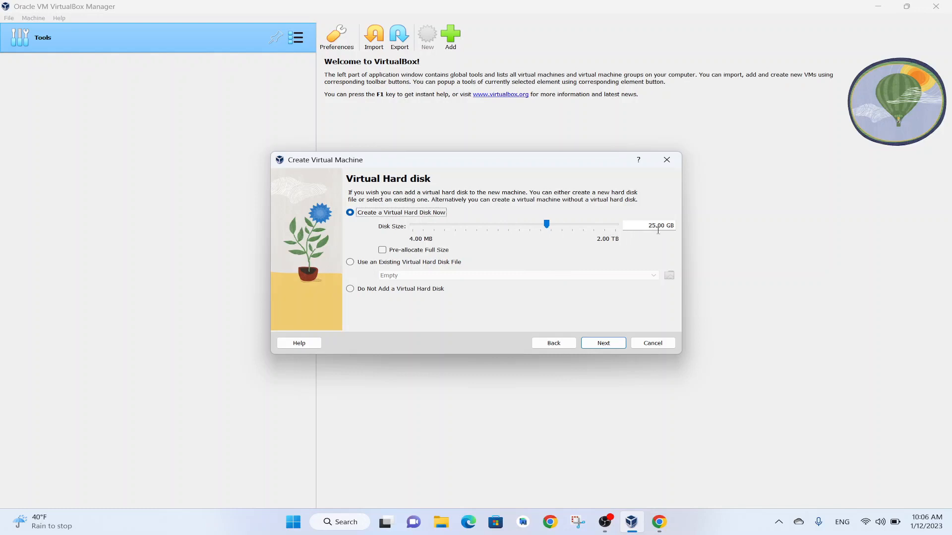
Set the new virtual hard disk's size to about 50 GB
left_click_drag(547, 225, 560, 231)
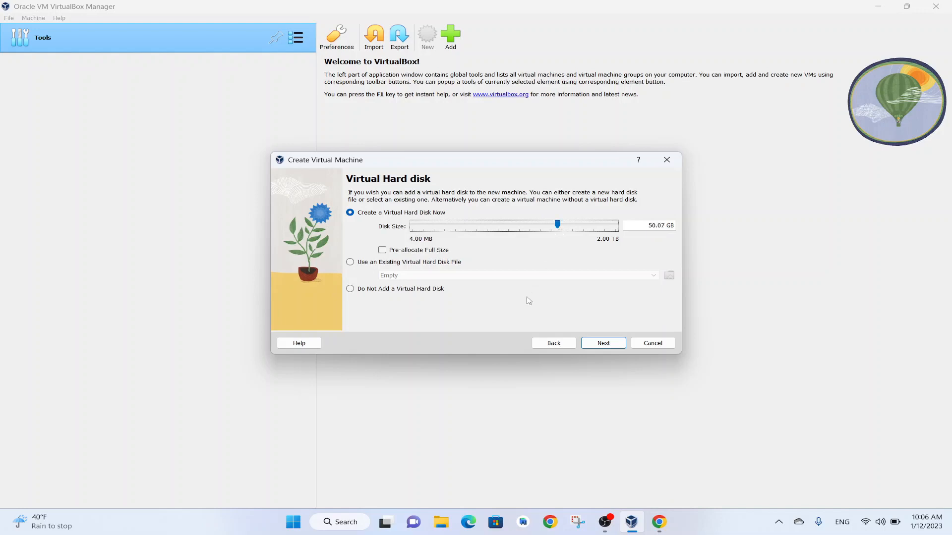
Accept the hard disk settings and finish creating the Ubuntu2 virtual machine from the summary
left_click(604, 343)
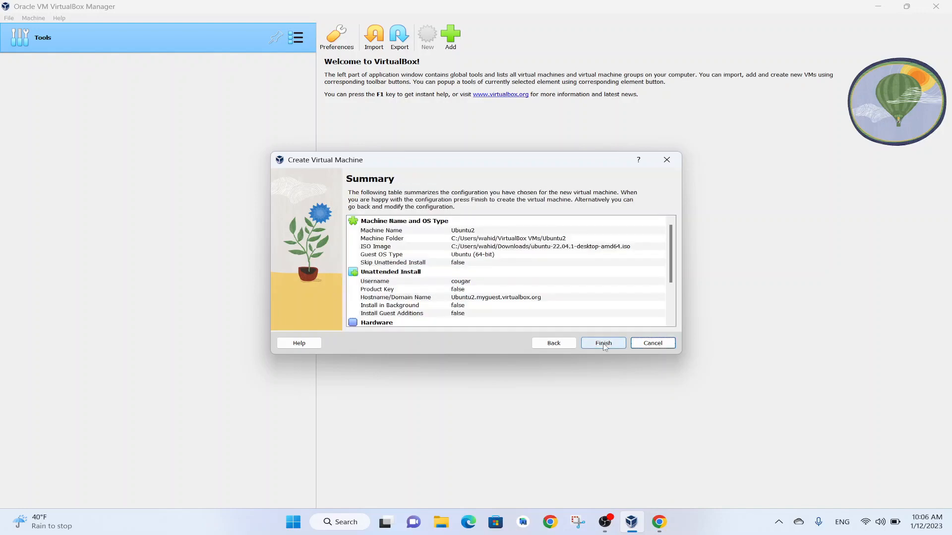
left_click(602, 342)
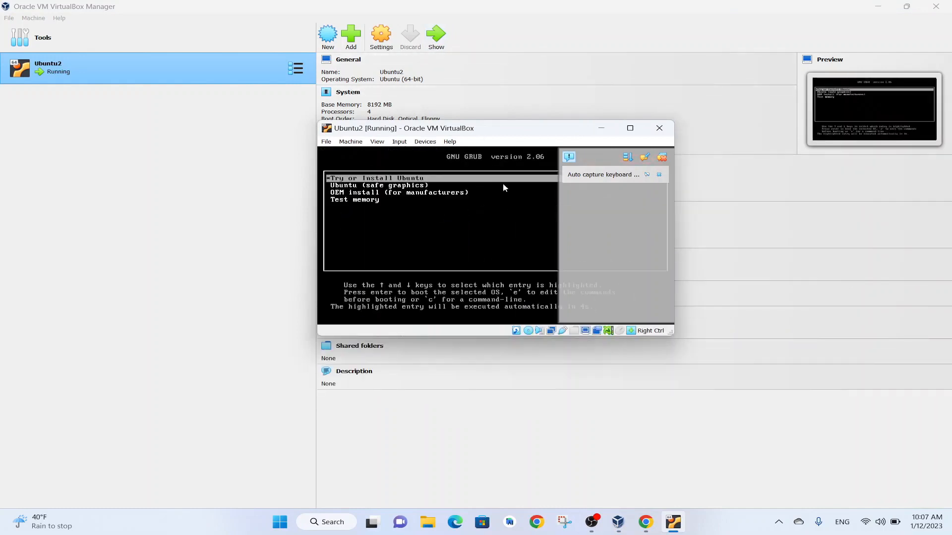
Boot the virtual machine with the "Try or Install Ubuntu" entry of the GRUB menu
key("Down")
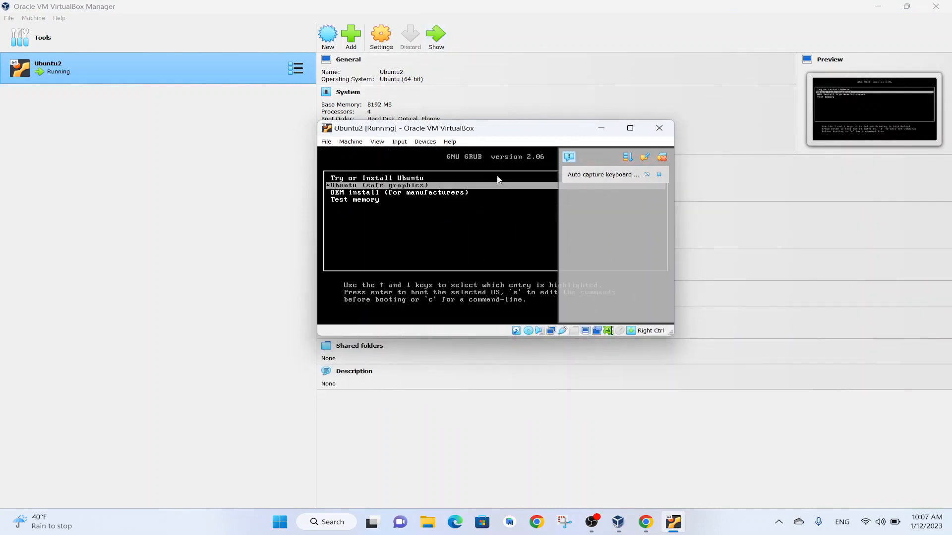
key("Up")
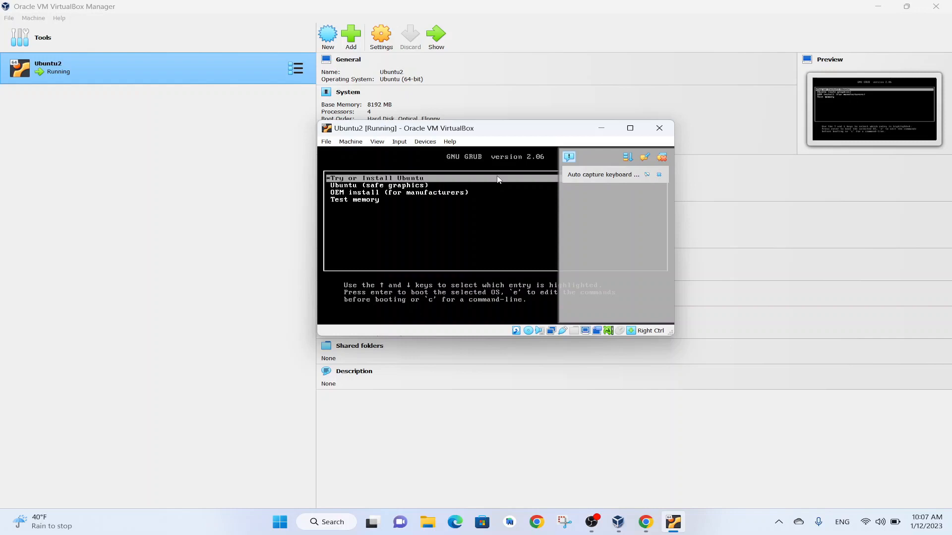
key("Down")
key("Down")
key("Up")
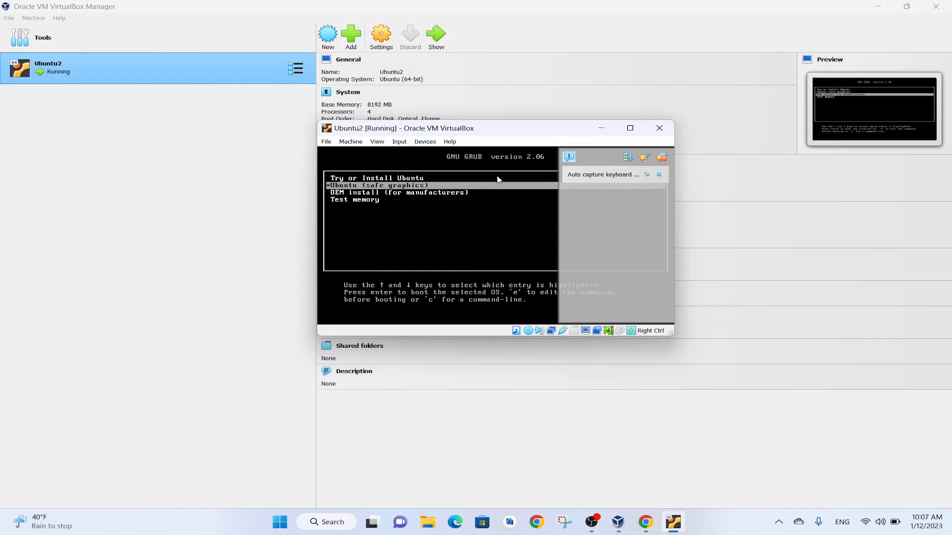
key("Up")
key("Down")
key("Down")
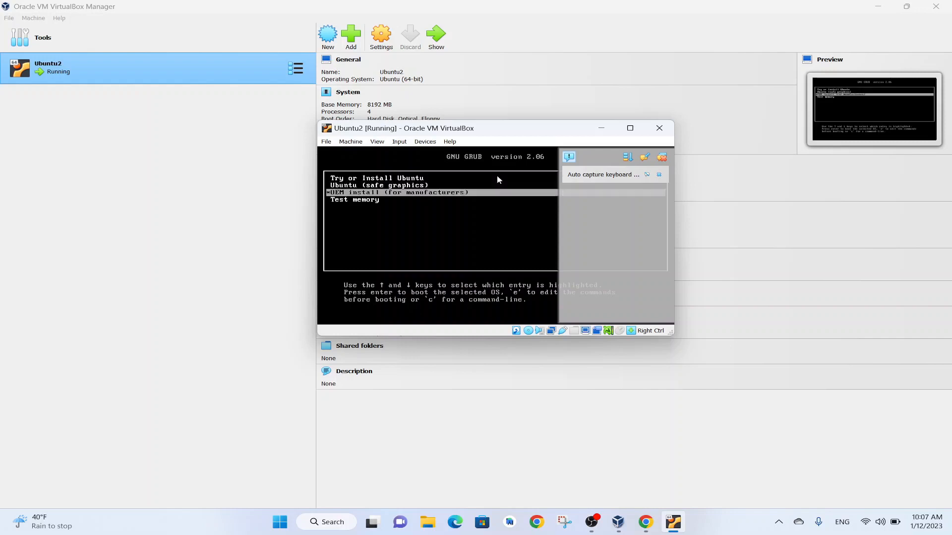
key("Down")
key("Up")
key("Up")
key("Up")
key("Down")
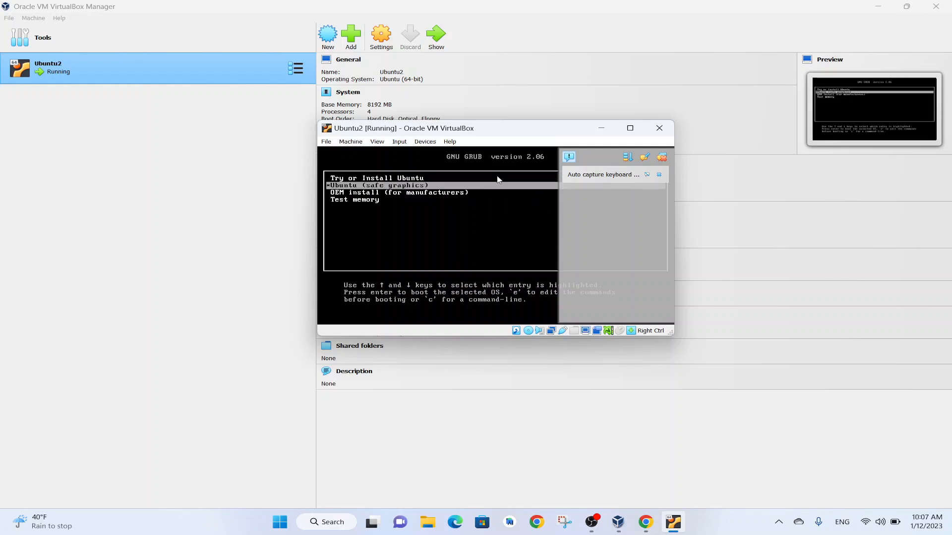
key("Up")
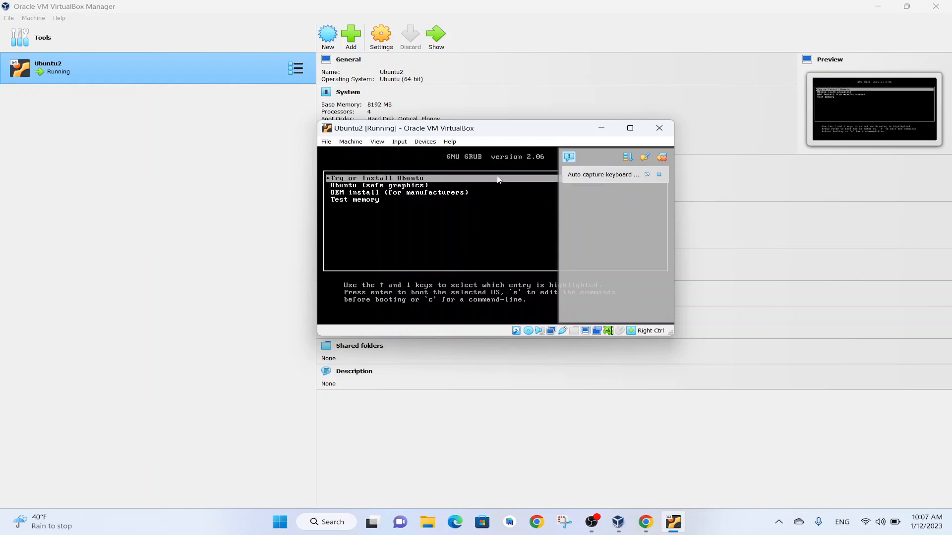
key("Return")
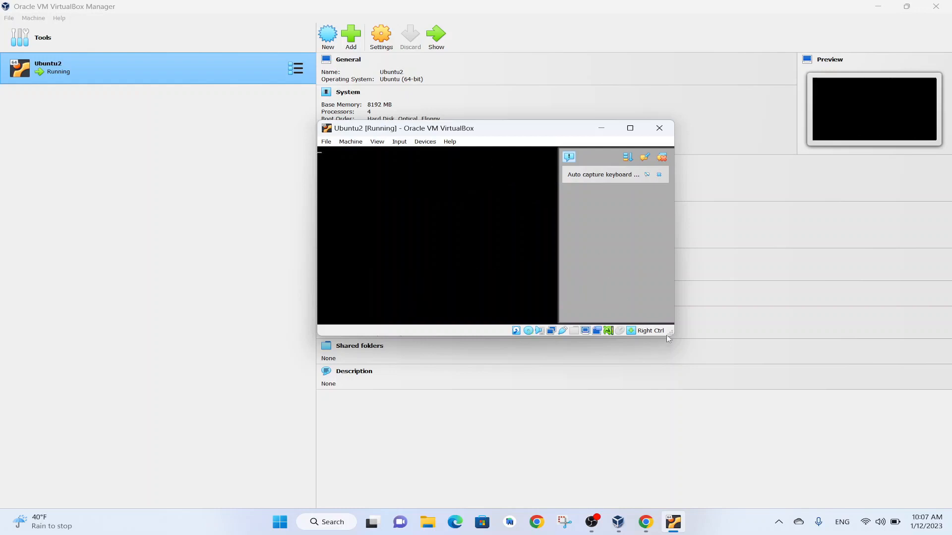
Enlarge the running virtual machine's window slightly and dismiss all of its notification messages
left_click_drag(672, 335, 686, 352)
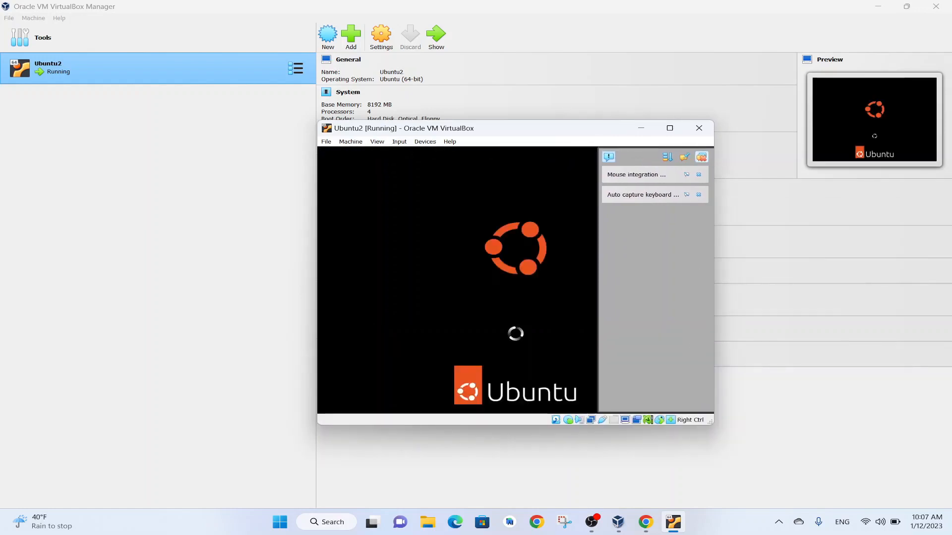
left_click(702, 158)
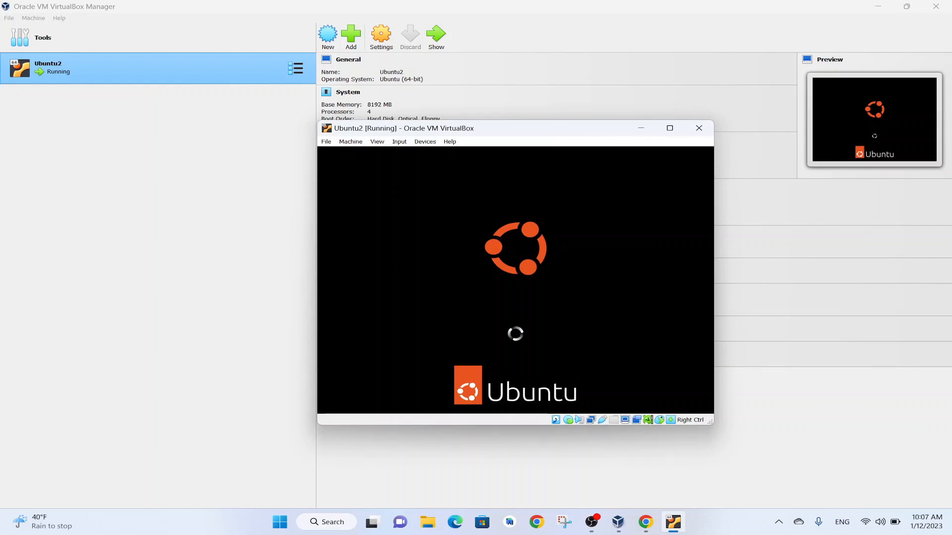
left_click(597, 525)
left_click(884, 410)
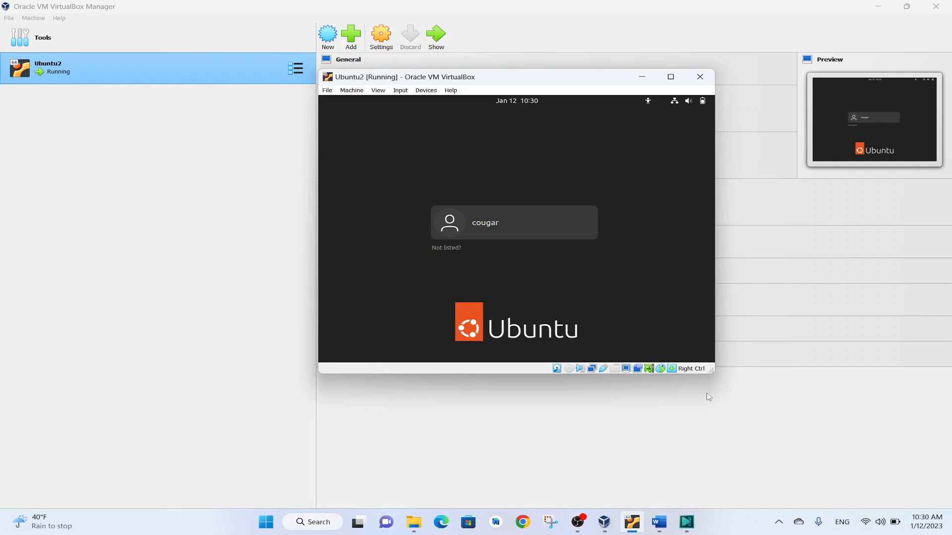
Log in to the cougar account on the Ubuntu guest by entering the account password
left_click(509, 225)
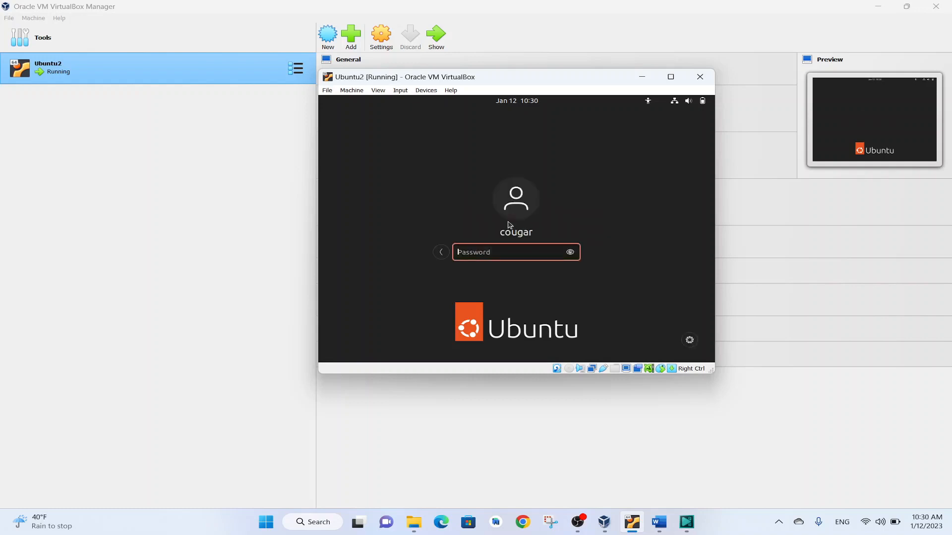
type("•••")
key("Return")
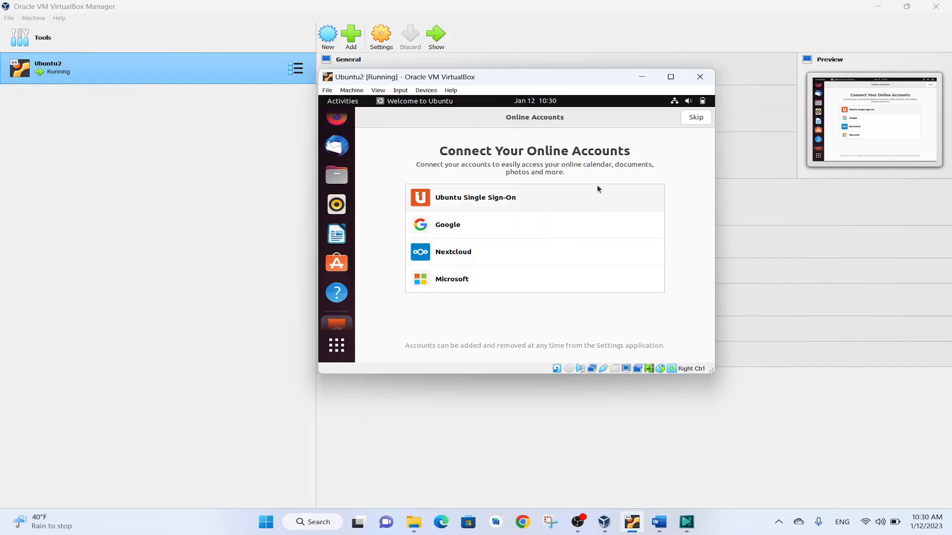
Complete the Ubuntu welcome setup, skipping the online accounts and keeping the default system-info and location settings
left_click(695, 119)
left_click(696, 119)
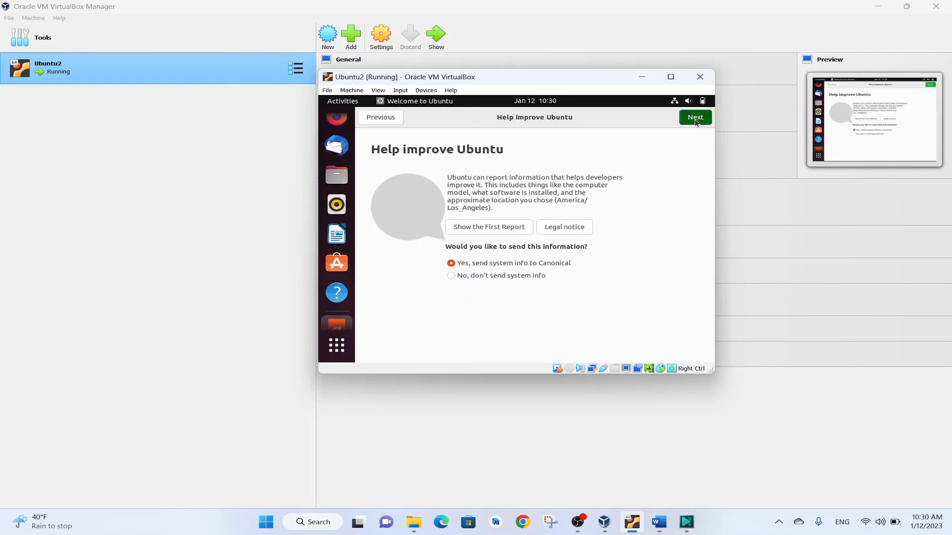
left_click(694, 120)
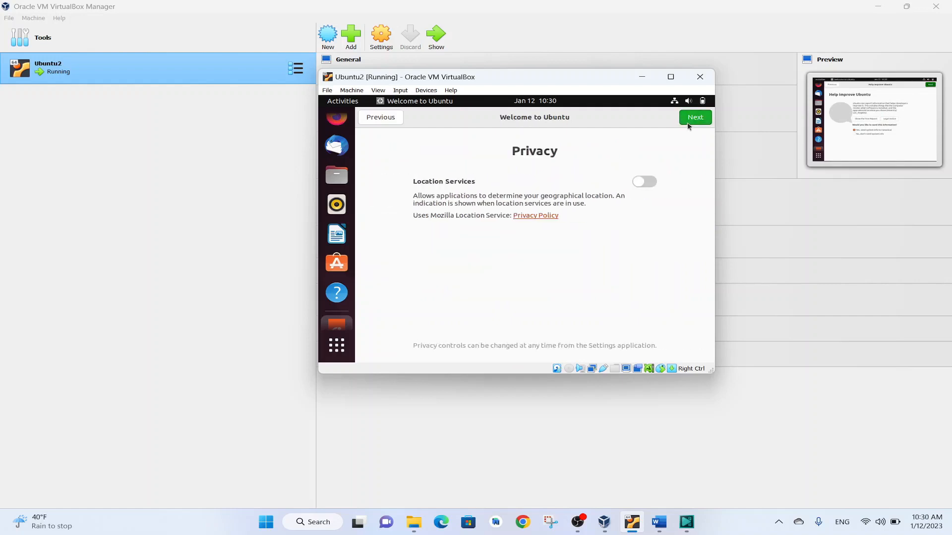
left_click(692, 121)
left_click(692, 121)
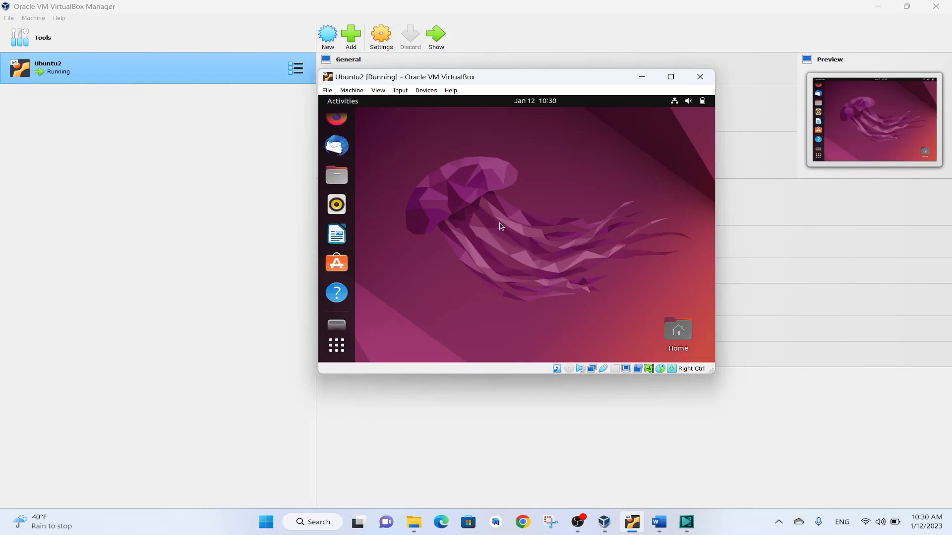
Maximize and restore the virtual machine window to examine how the guest display fits it
mouse_move(671, 83)
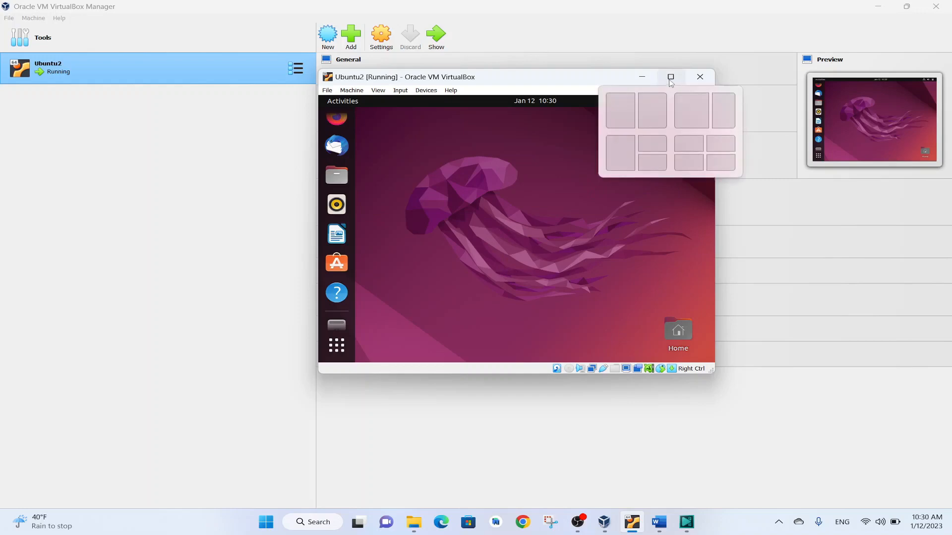
left_click(671, 78)
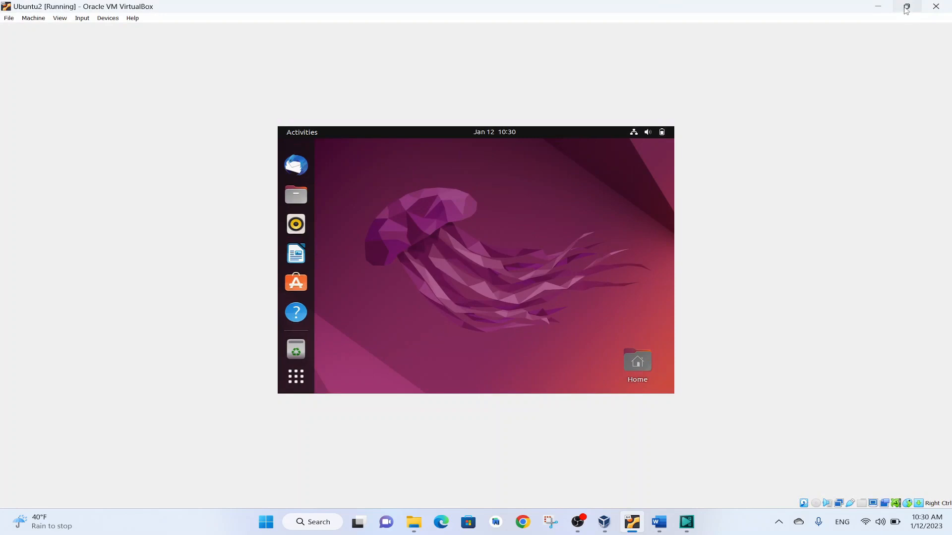
mouse_move(905, 9)
left_click(906, 7)
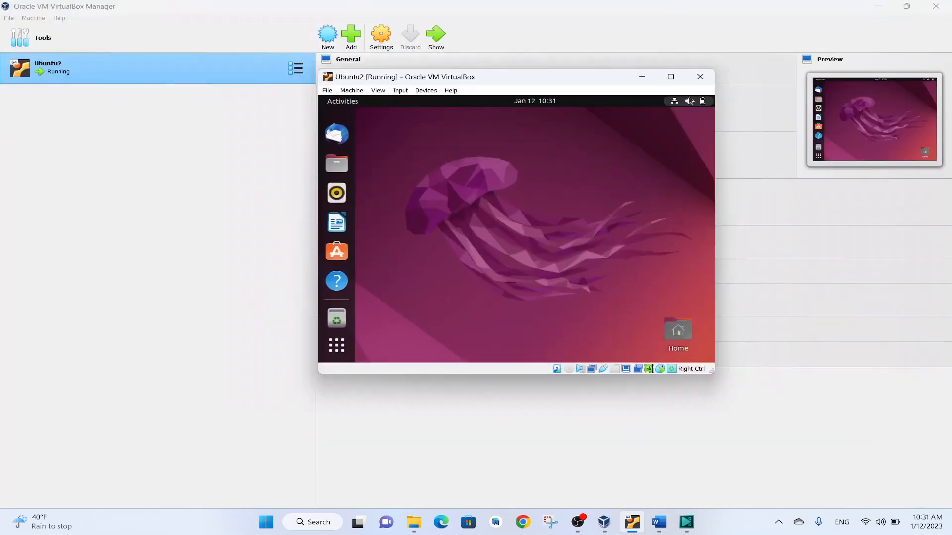
mouse_move(676, 81)
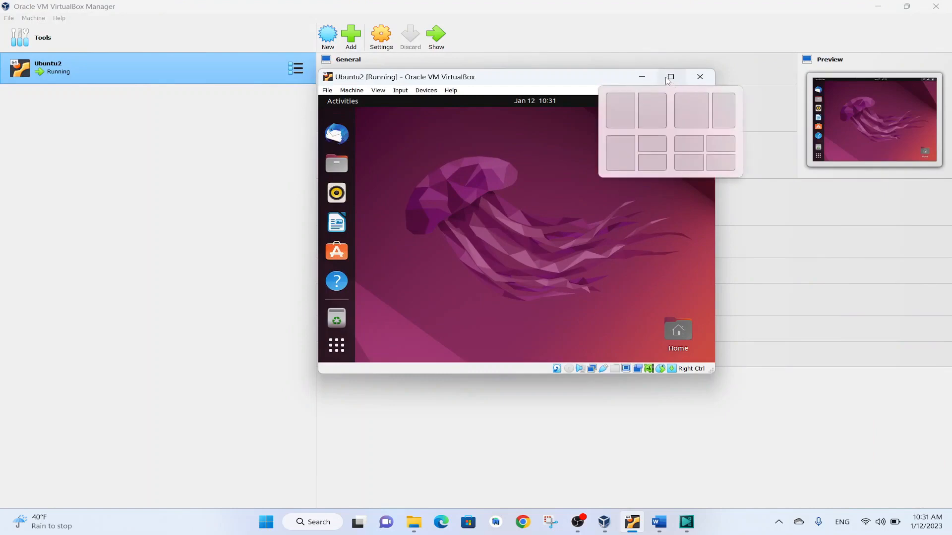
left_click(673, 81)
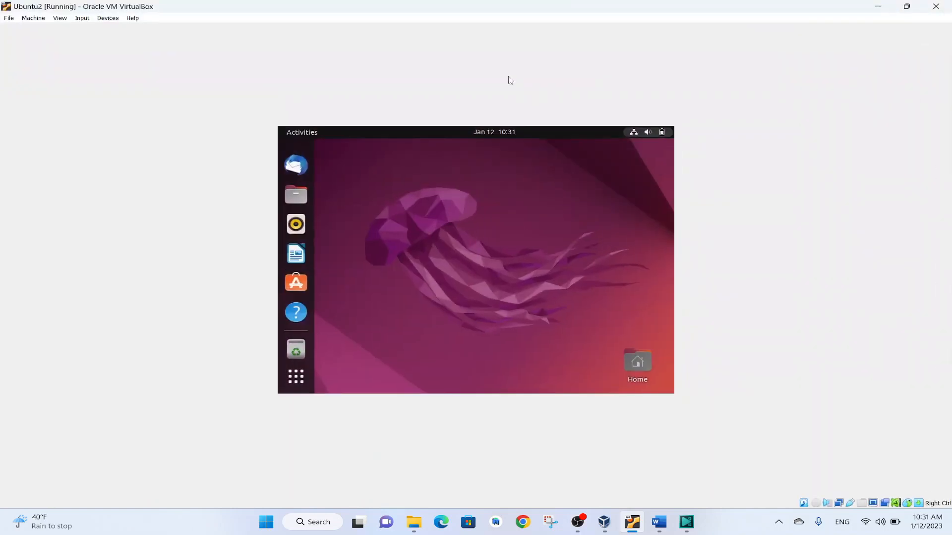
left_click(907, 8)
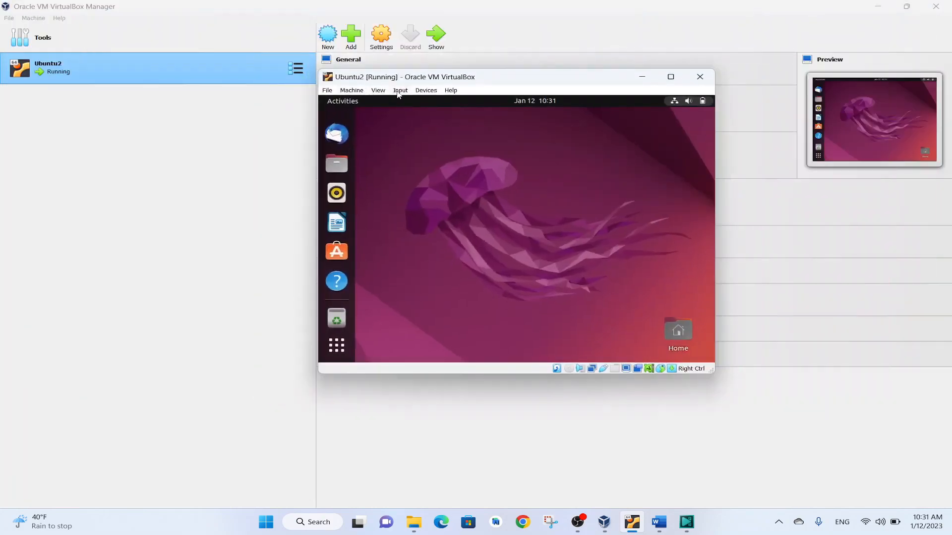
Look up the device option for inserting the Guest Additions CD image without choosing it
left_click(433, 93)
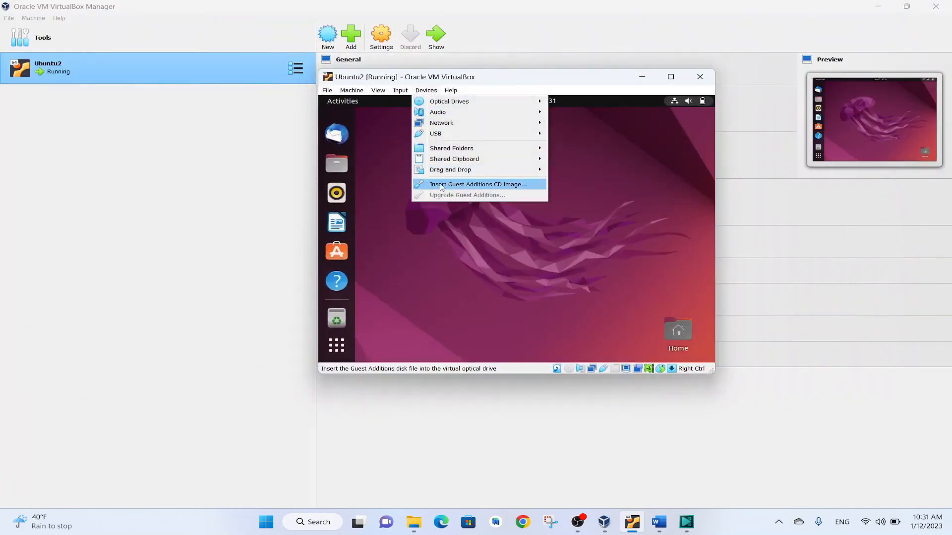
left_click(509, 240)
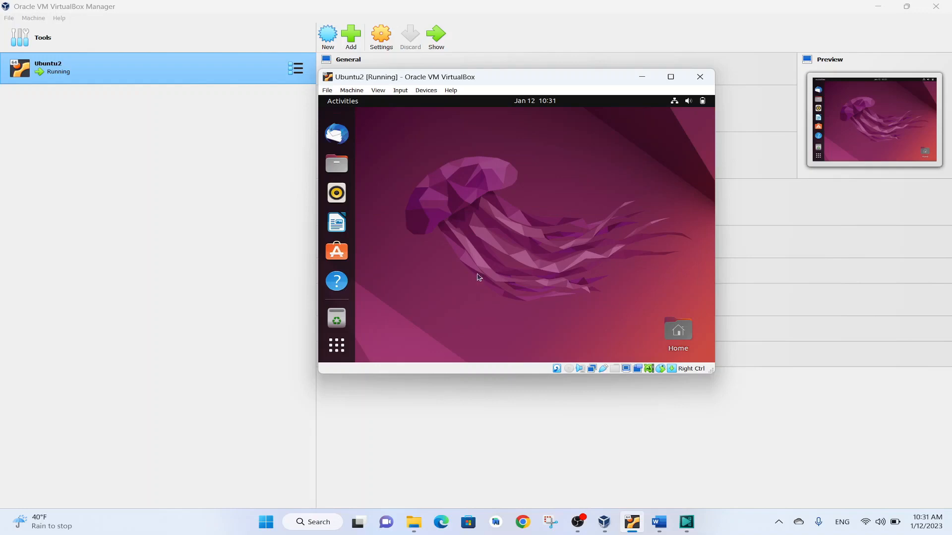
Switch to the Word document with the Guest Additions commands and place the virtual machine window beside them
left_click(658, 521)
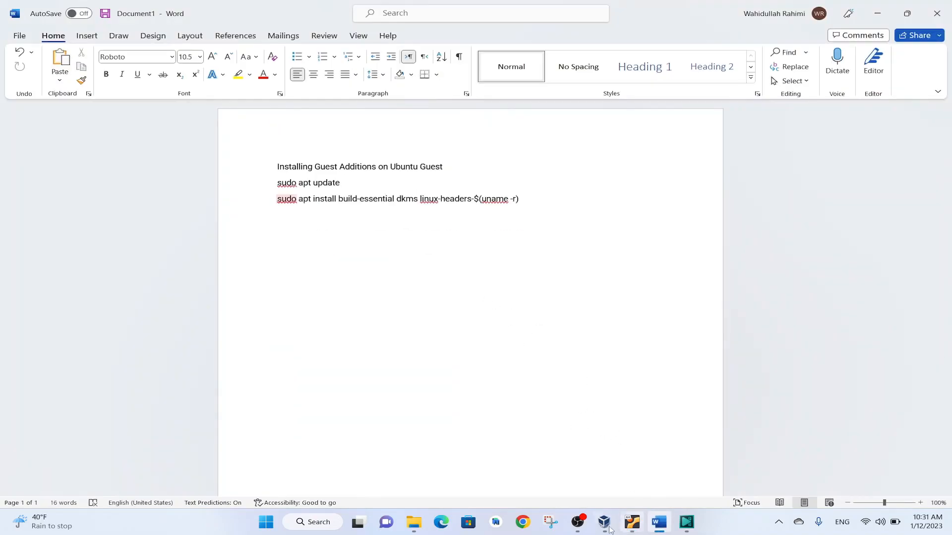
left_click(632, 522)
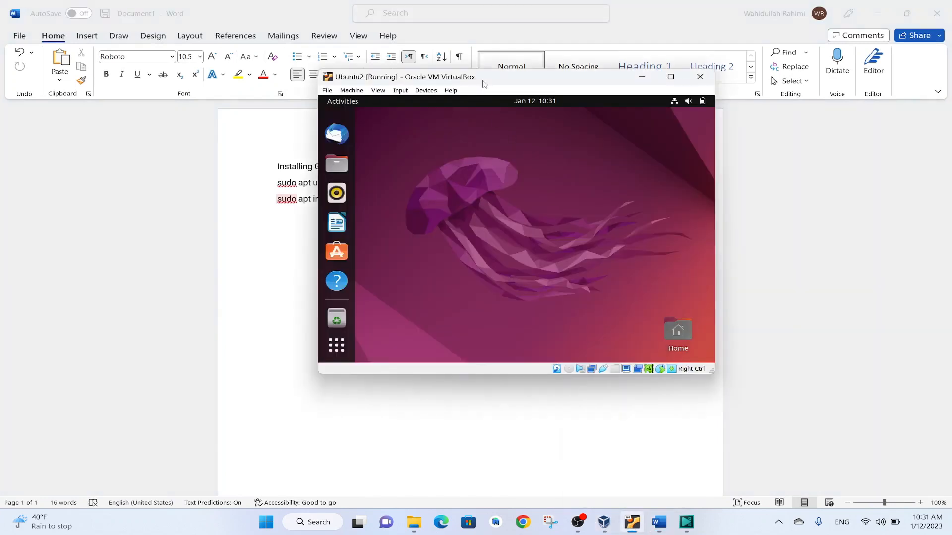
left_click_drag(489, 81, 579, 225)
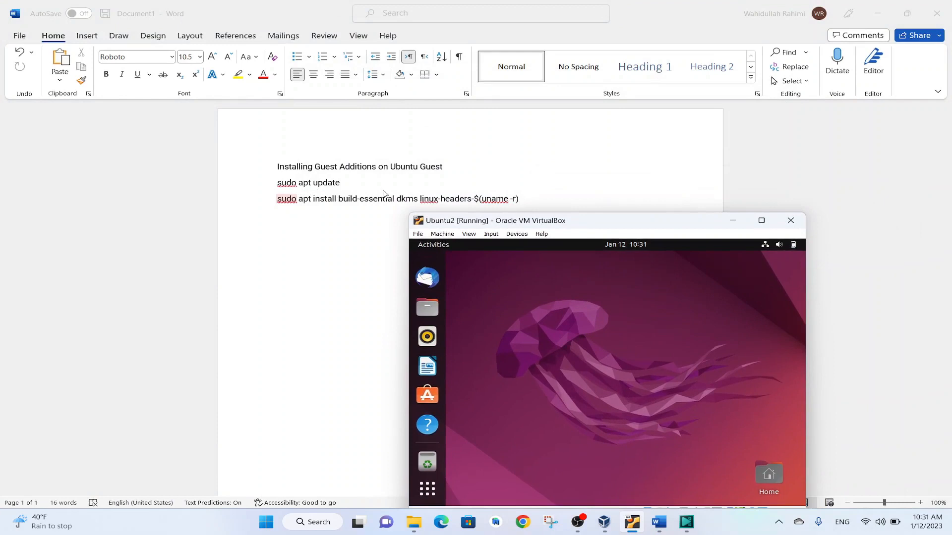
left_click_drag(604, 226, 731, 89)
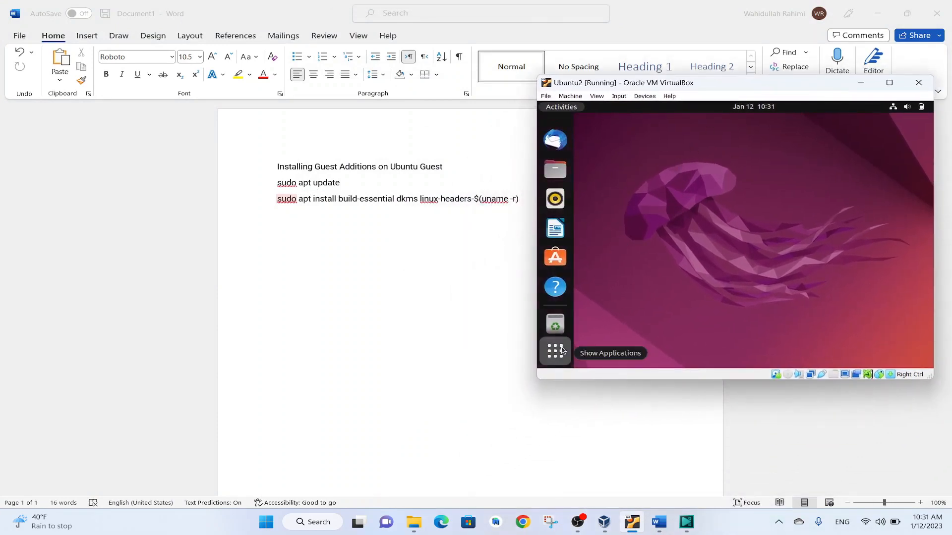
Search the guest's applications for "ter", open Terminal and close it again
left_click(562, 351)
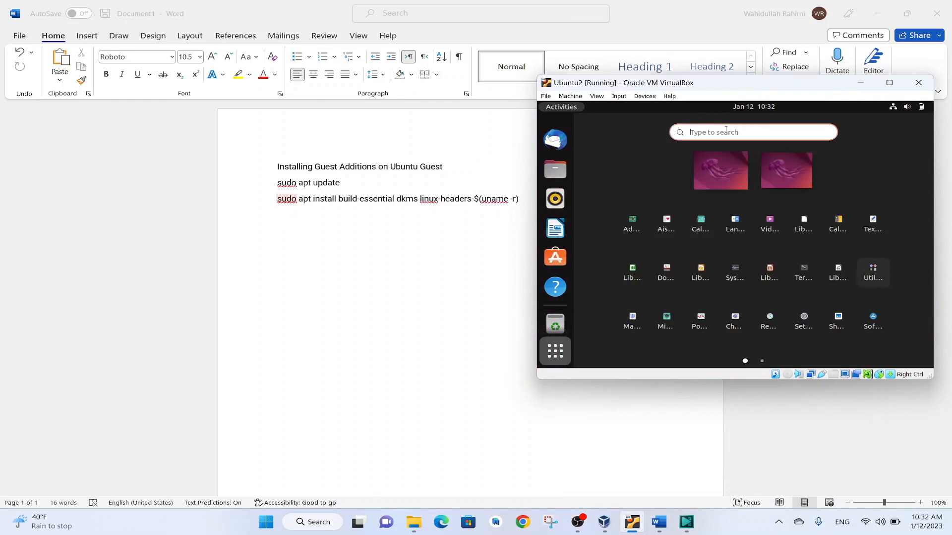
type("ter")
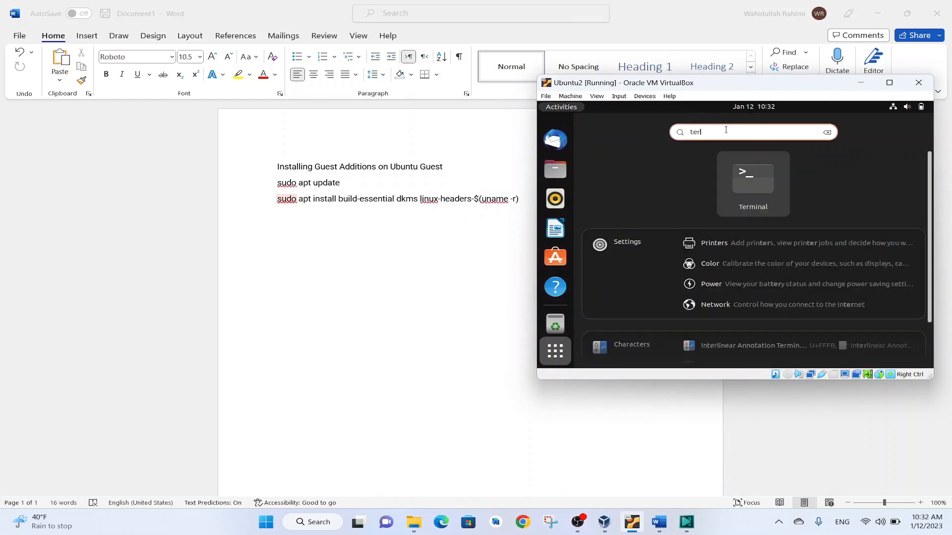
left_click(763, 166)
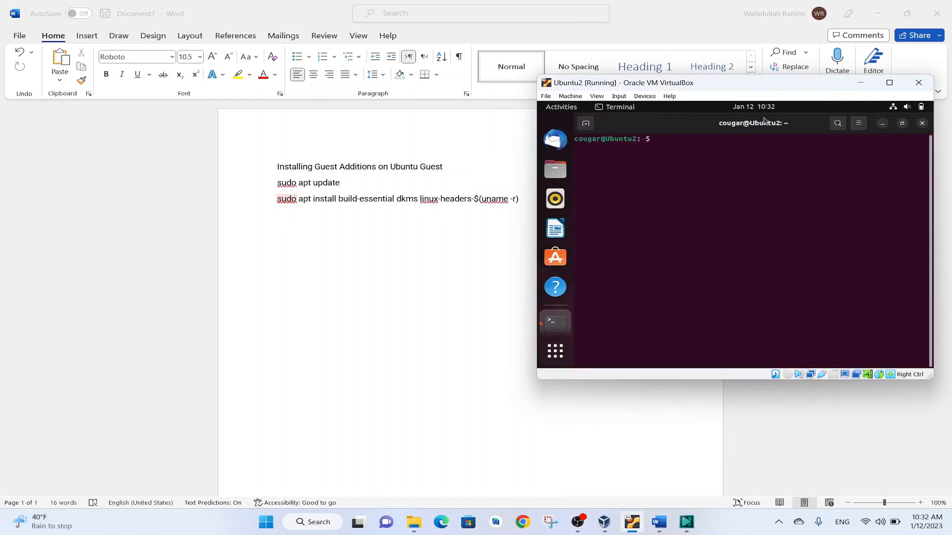
left_click(921, 123)
Open a terminal at the guest's desktop folder and try to run "sudo apt update", entering the account password
right_click(708, 172)
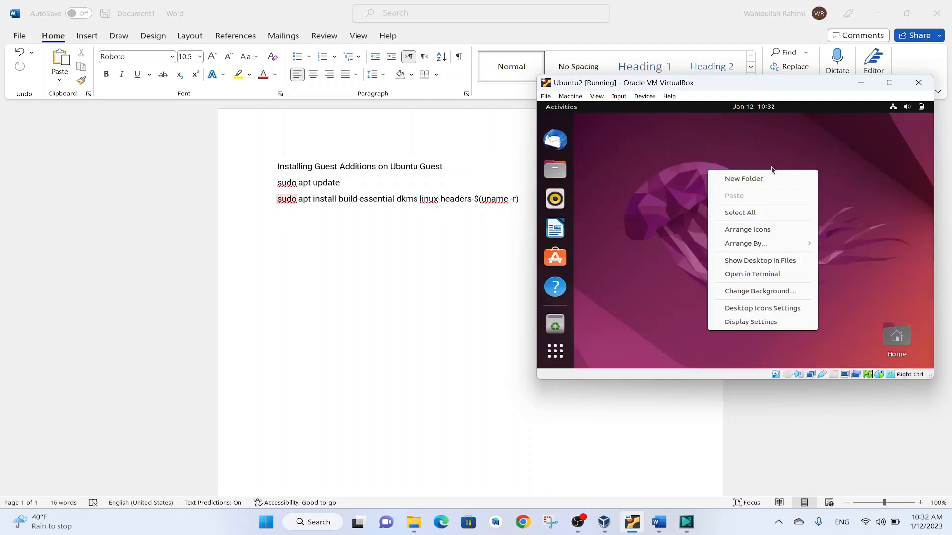
left_click(768, 276)
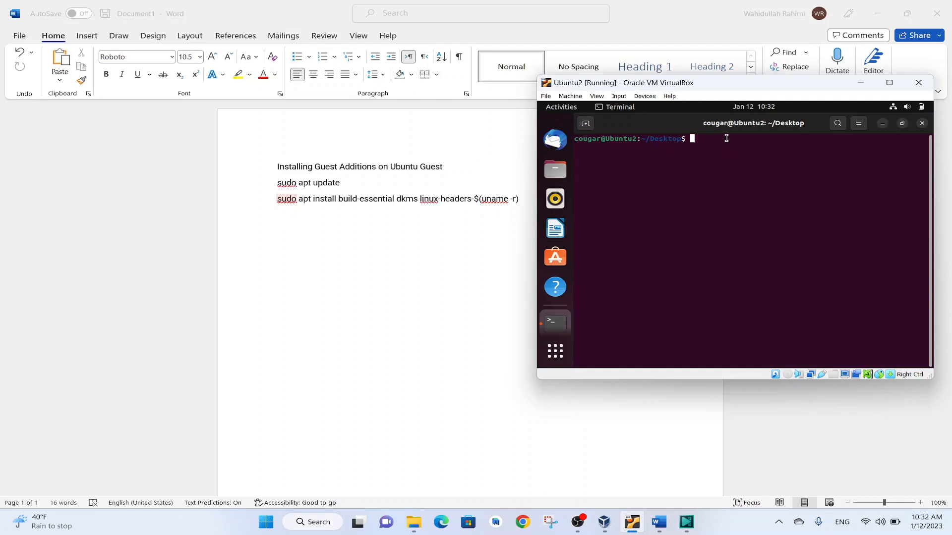
type("sudo apt update")
key("Return")
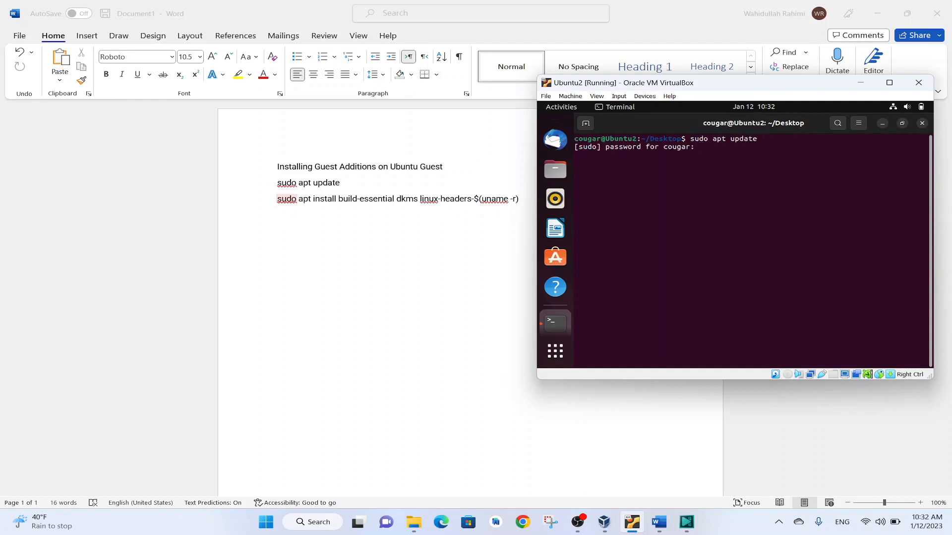
key("Return")
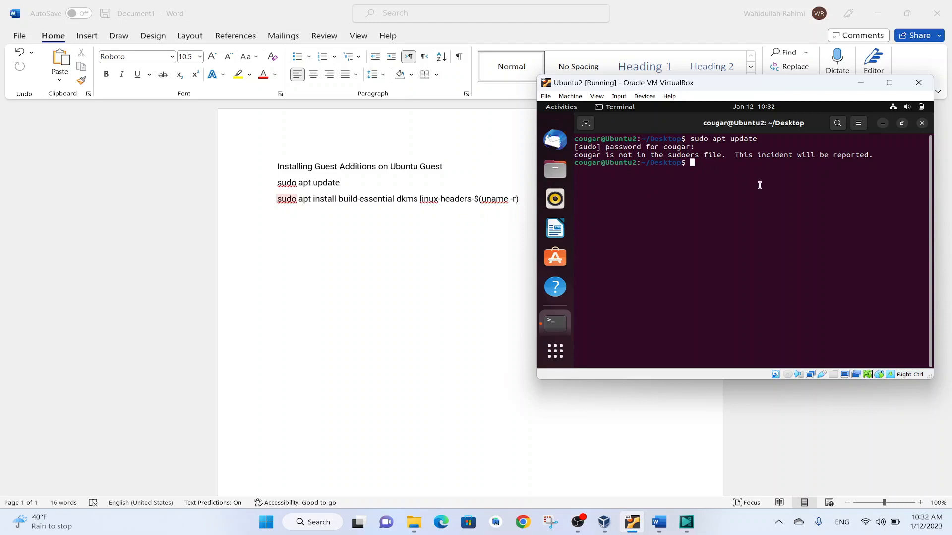
Switch the terminal session to the root account with "su root", entering the root password
type("su root")
key("Return")
key("Return")
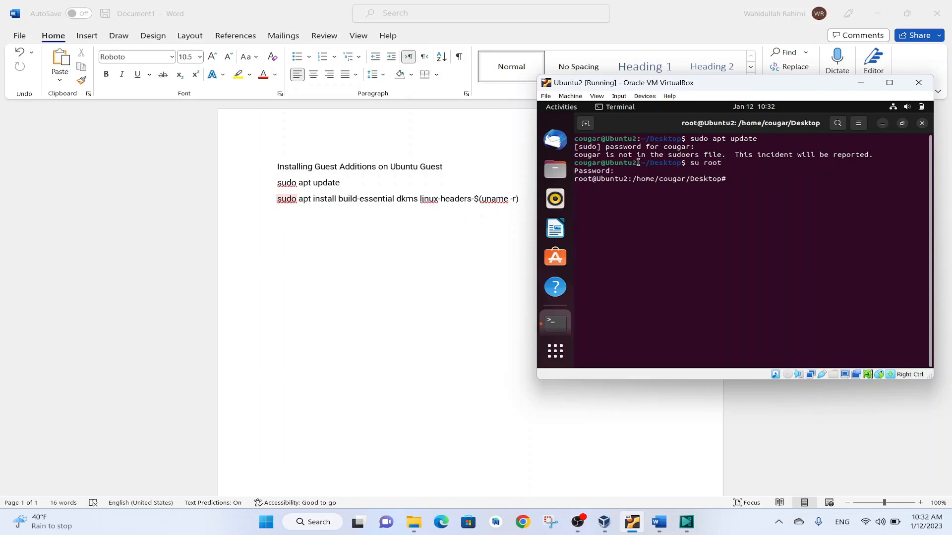
left_click_drag(576, 179, 627, 183)
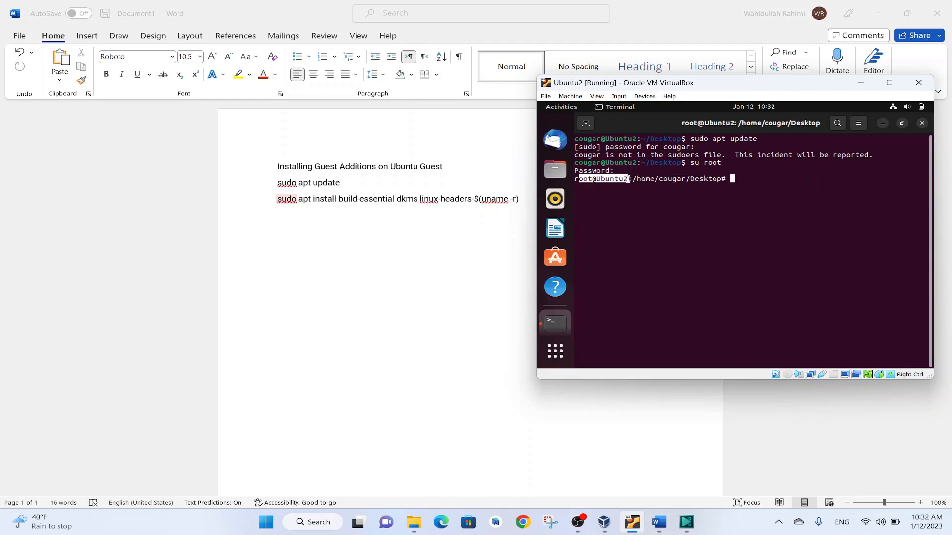
Refresh the package lists as root with "sudo apt update"
left_click(732, 181)
type("sudo ")
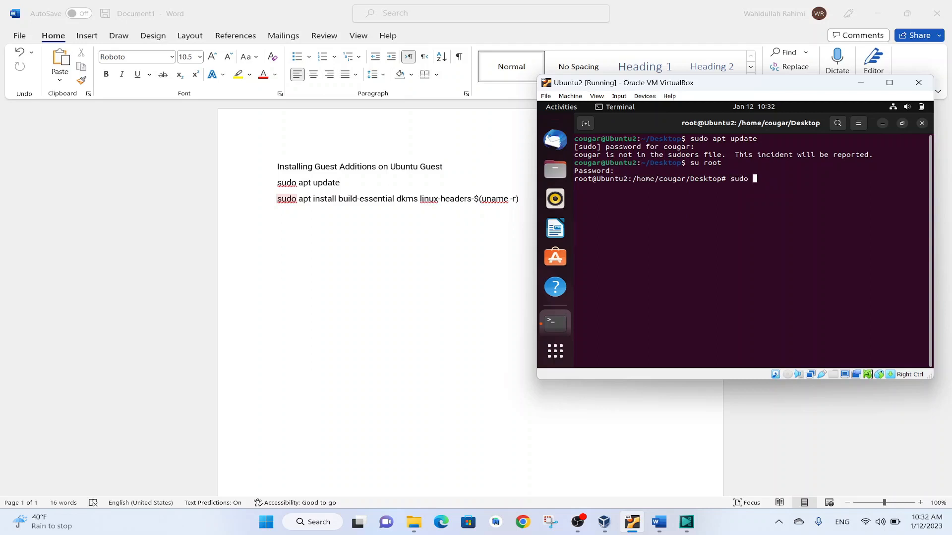
type("apt update")
key("Return")
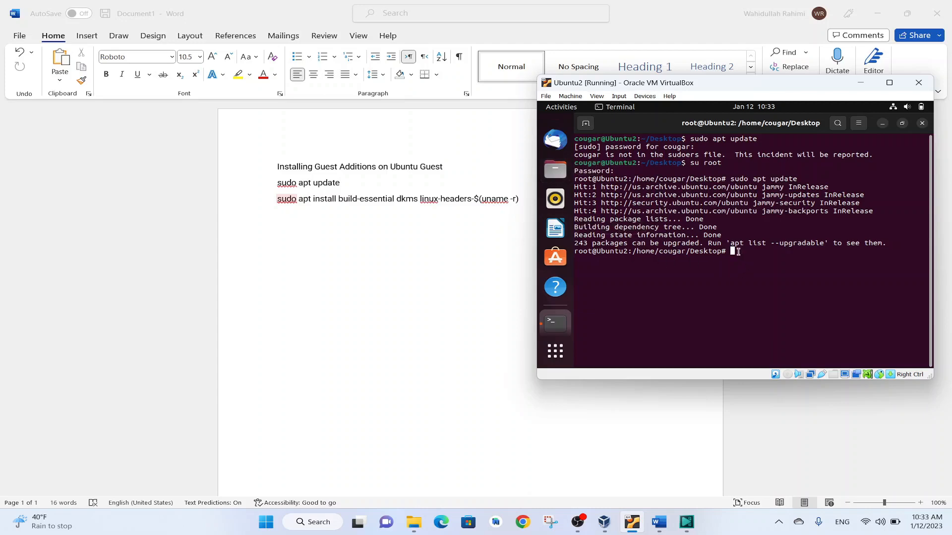
Install the build packages with "sudo apt install build-essential dkms linux-headers-$(uname -r)" and answer y to continue
type("sudo ")
type("apt install")
type(" buo")
type("ild")
type("-essent")
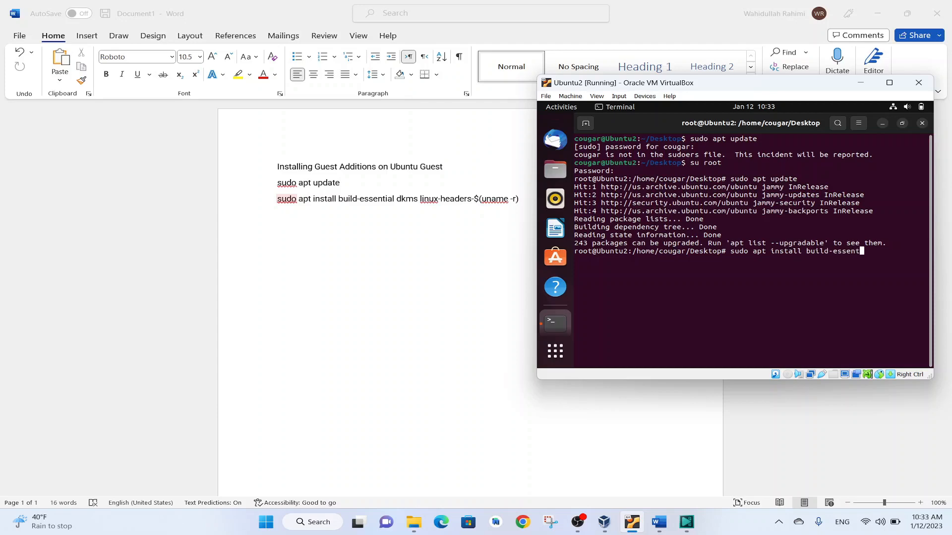
type("ial dkms linux-headers-$(uname")
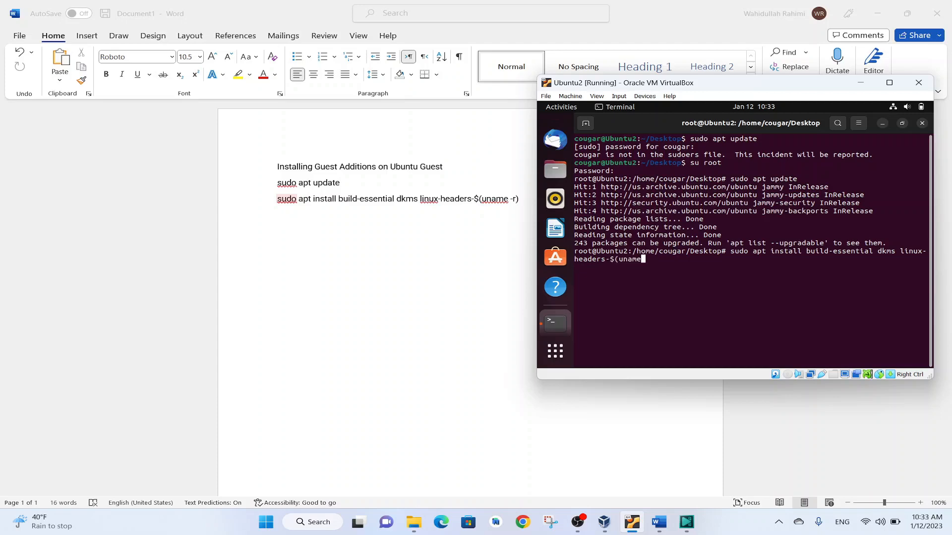
type(" -r)")
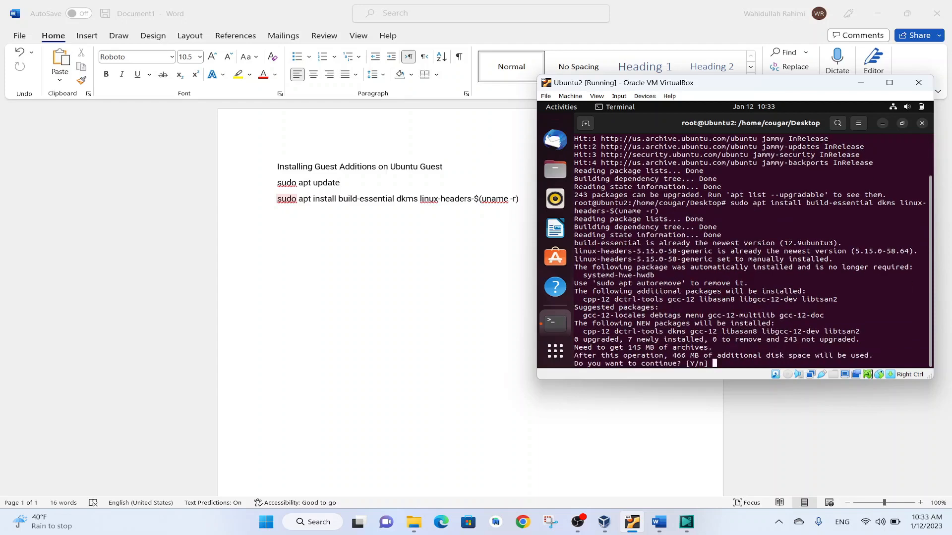
type("y")
key("Return")
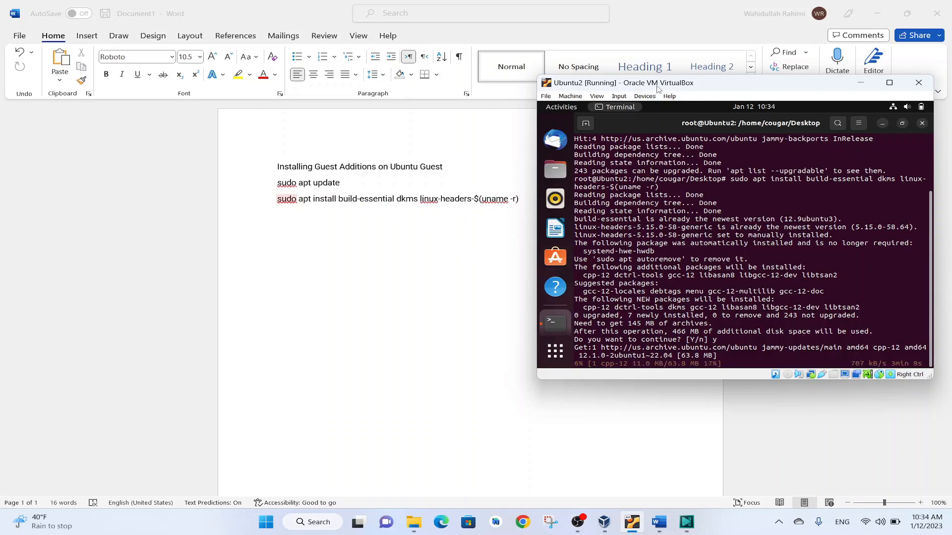
Minimize the Word document and place the virtual machine window in the middle of the screen over the VirtualBox Manager
left_click_drag(657, 88, 454, 84)
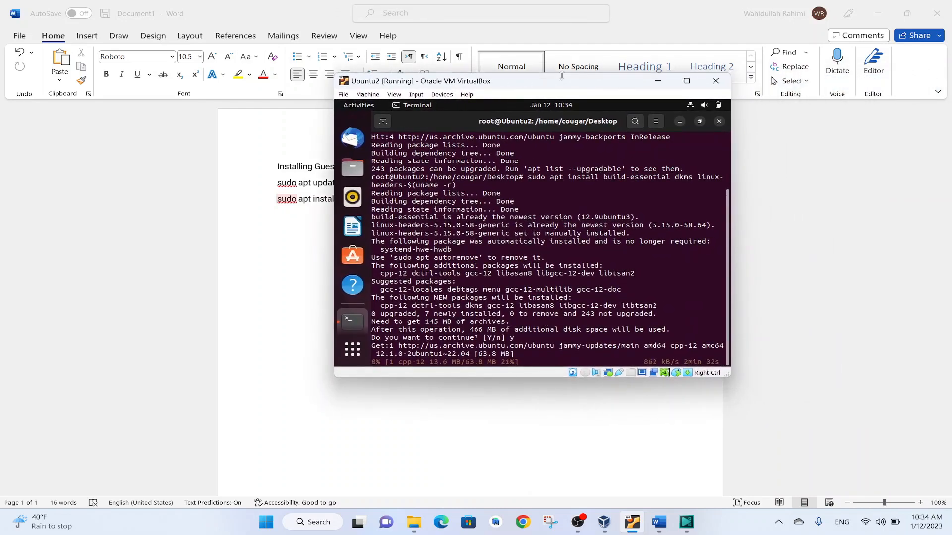
left_click_drag(530, 83, 475, 128)
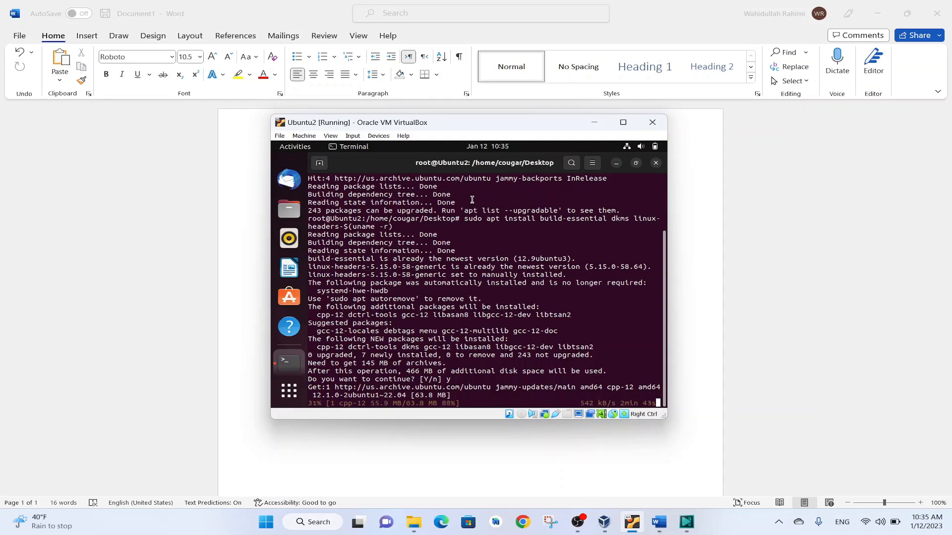
left_click(878, 14)
left_click_drag(540, 122, 554, 75)
left_click_drag(471, 79, 508, 104)
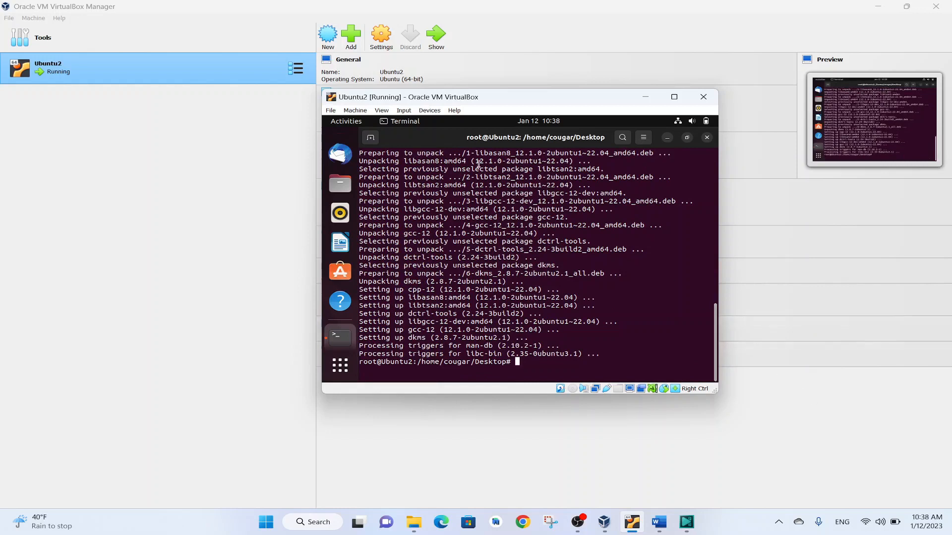
Insert the Guest Additions CD image into the guest and open the VBox_GAs_7.0.4 disc
left_click(426, 113)
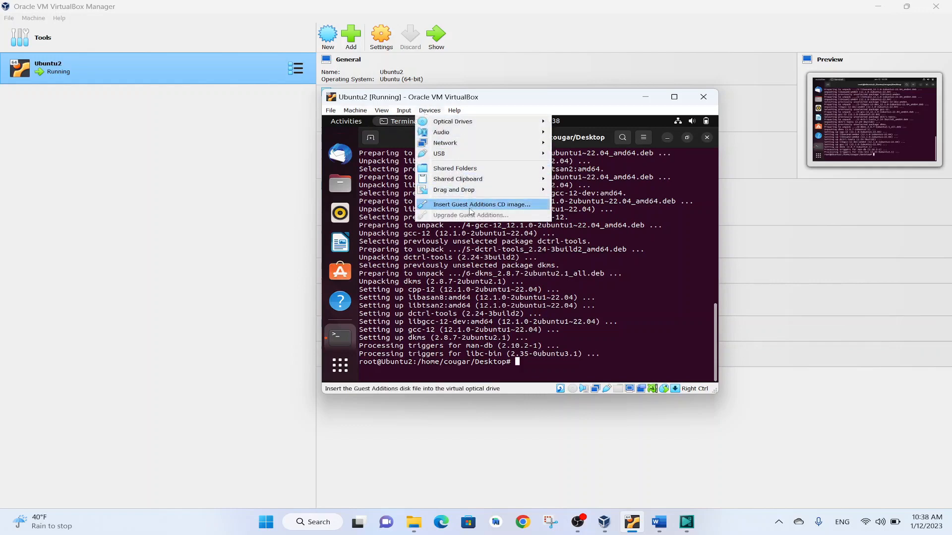
left_click(471, 207)
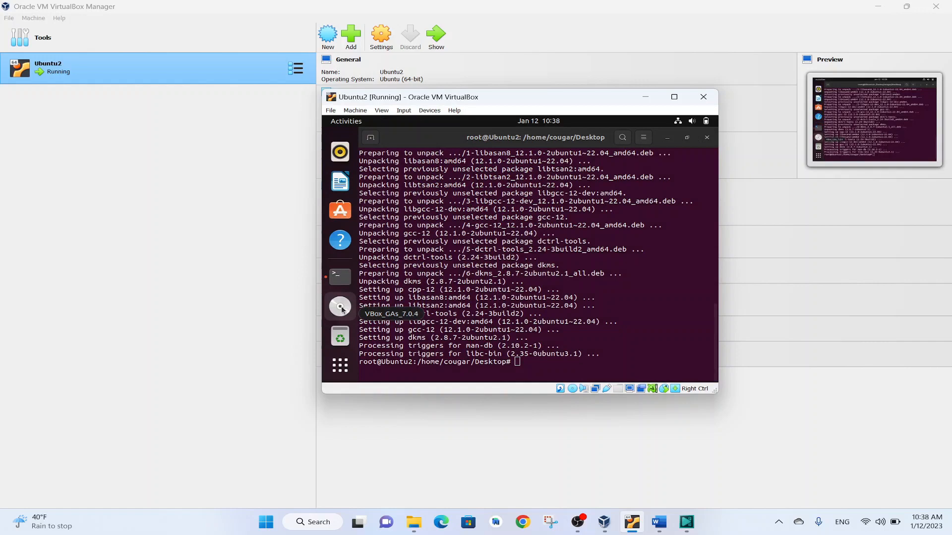
left_click(341, 307)
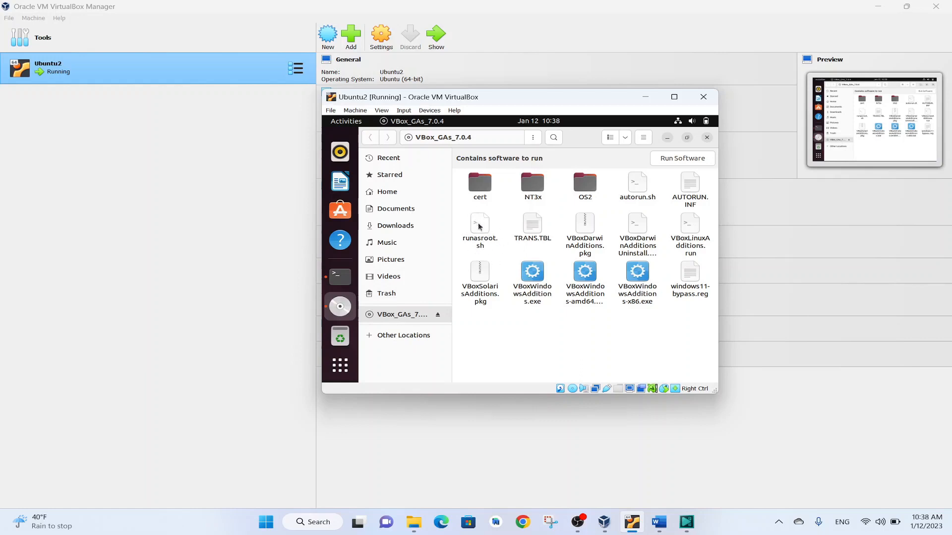
Open a terminal in the VBox_GAs_7.0.4 disc folder and list its files with "ls"
right_click(492, 330)
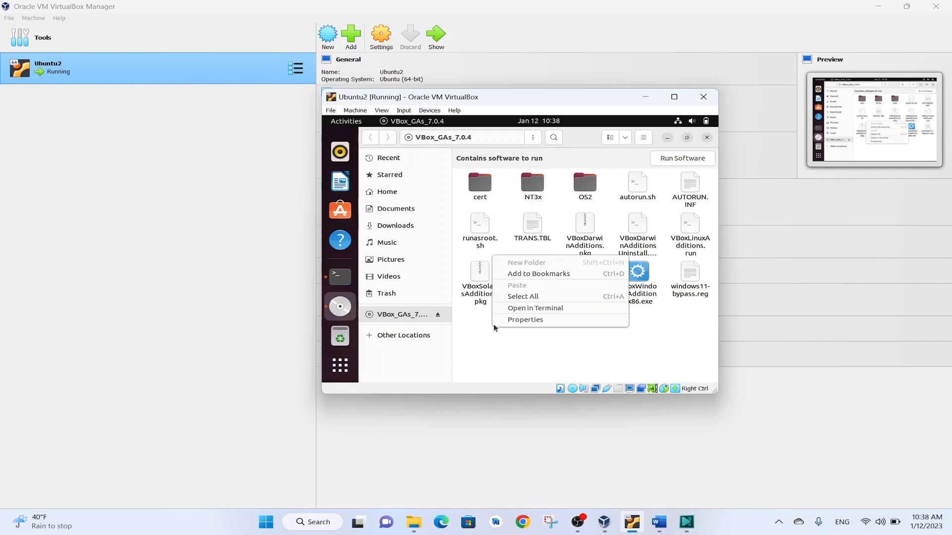
left_click(535, 311)
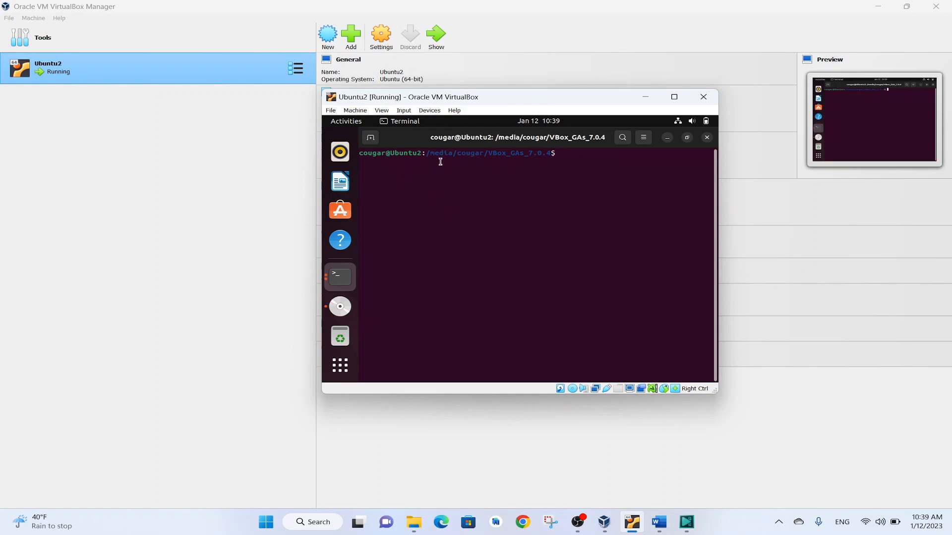
key("XF86MonBrightnessUp")
type("l")
type("s")
key("Return")
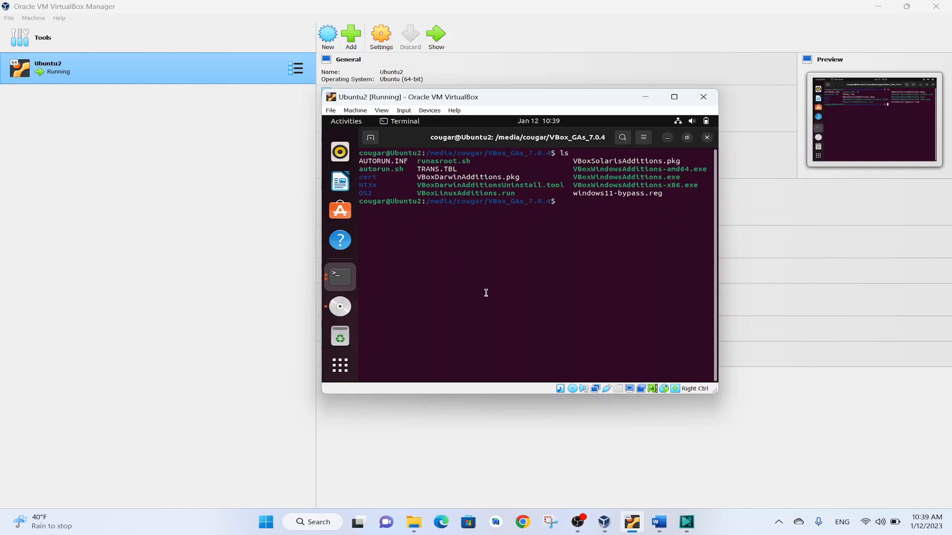
Run the Guest Additions installer with "./autorun.sh", authenticate with the administrator password, and close the installer's terminal session once it finishes
type("./au")
key("Tab")
key("Return")
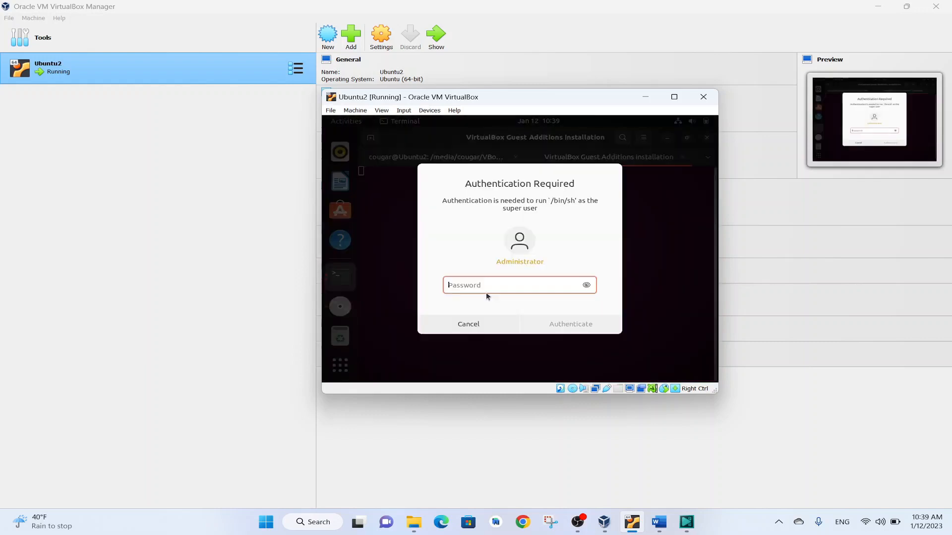
type("•••")
key("Return")
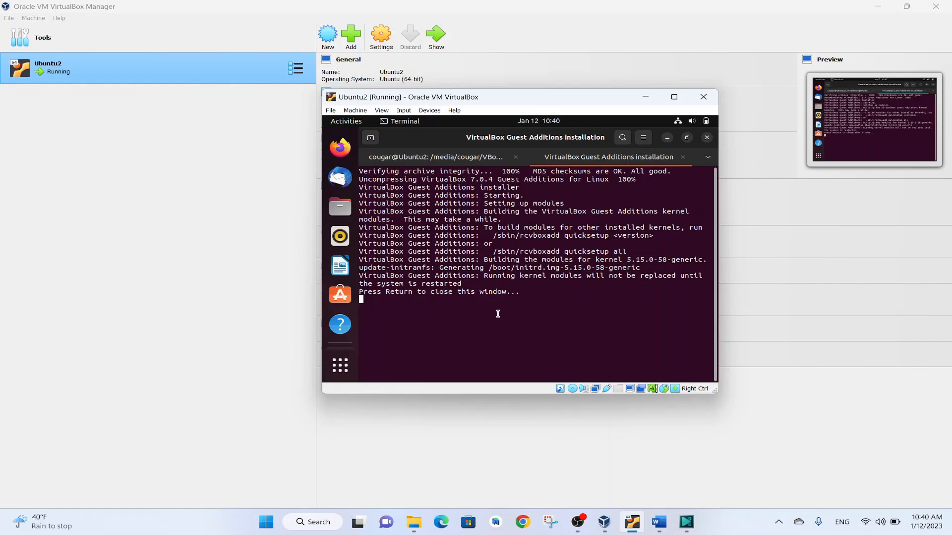
key("Return")
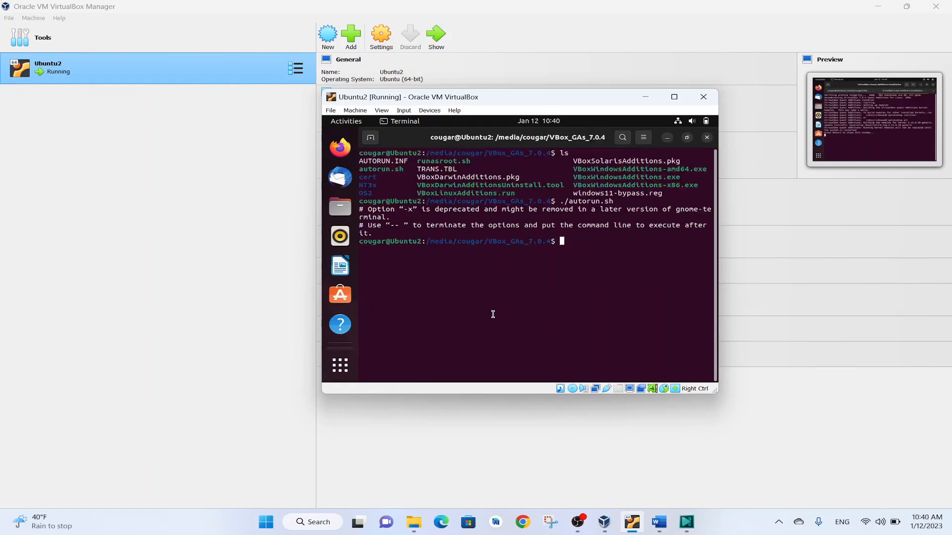
Maximize the virtual machine window and close the guest's disc folder window and both terminals, including the root session
left_click(706, 138)
left_click(675, 98)
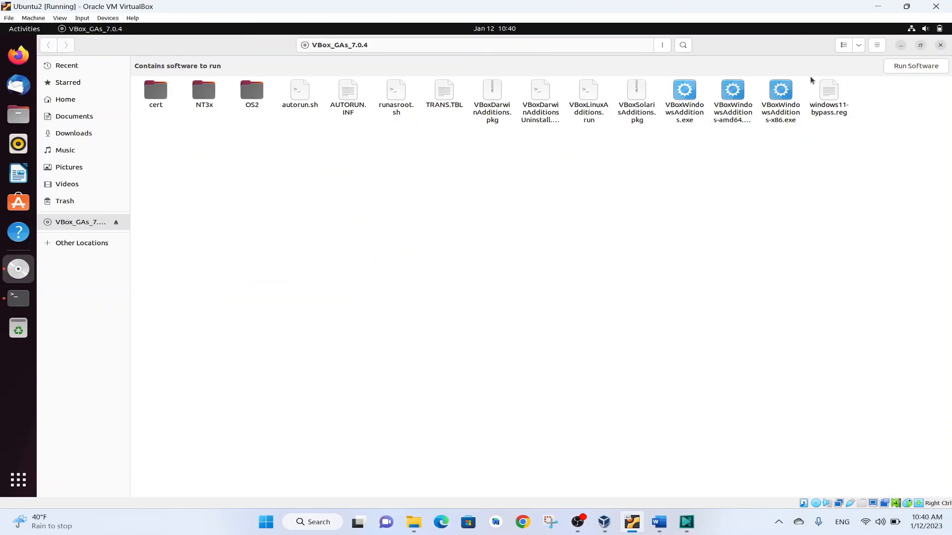
left_click(939, 46)
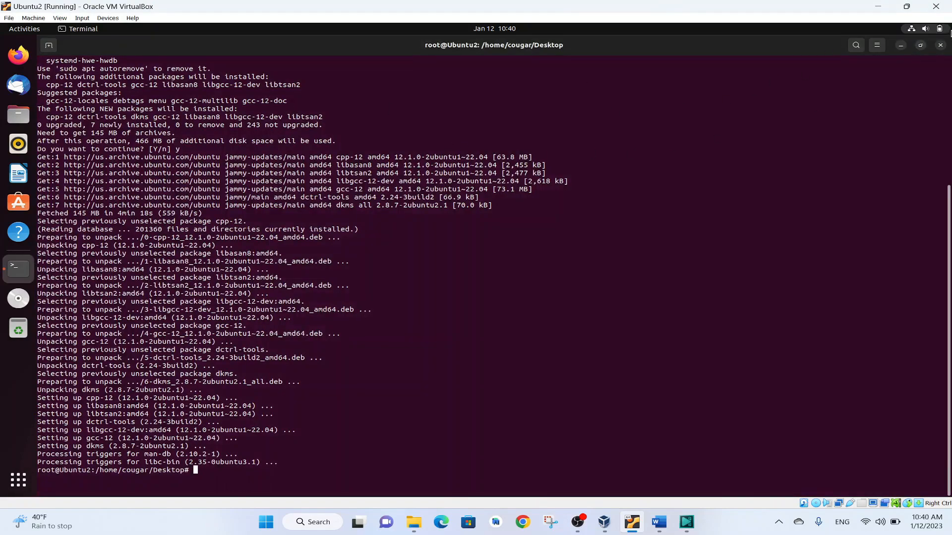
left_click(940, 45)
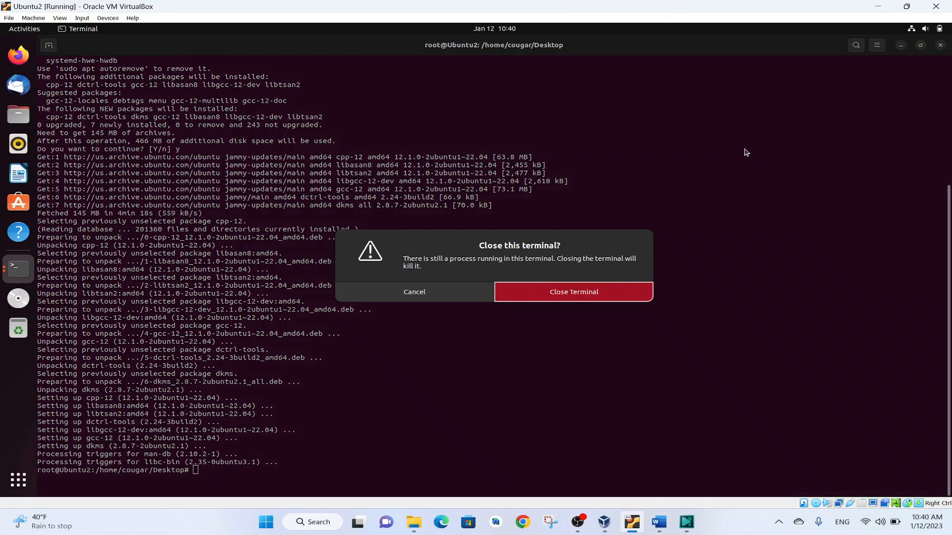
left_click(578, 297)
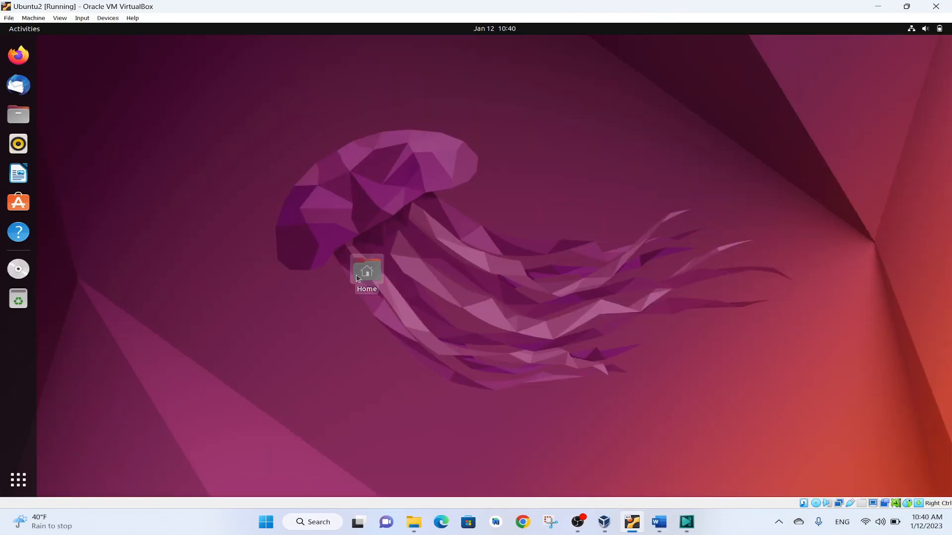
Try to move the Home folder icon to the upper-left corner of the guest's desktop
left_click_drag(361, 274, 67, 65)
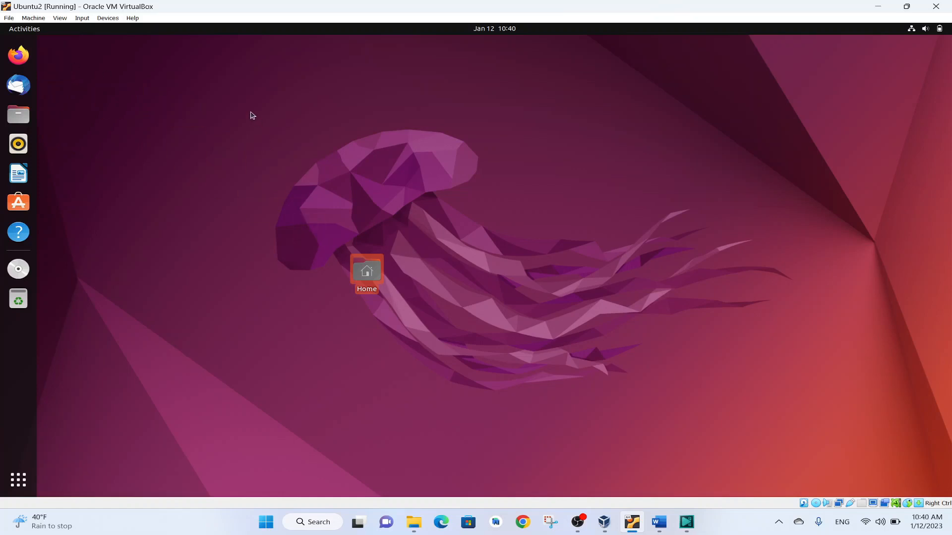